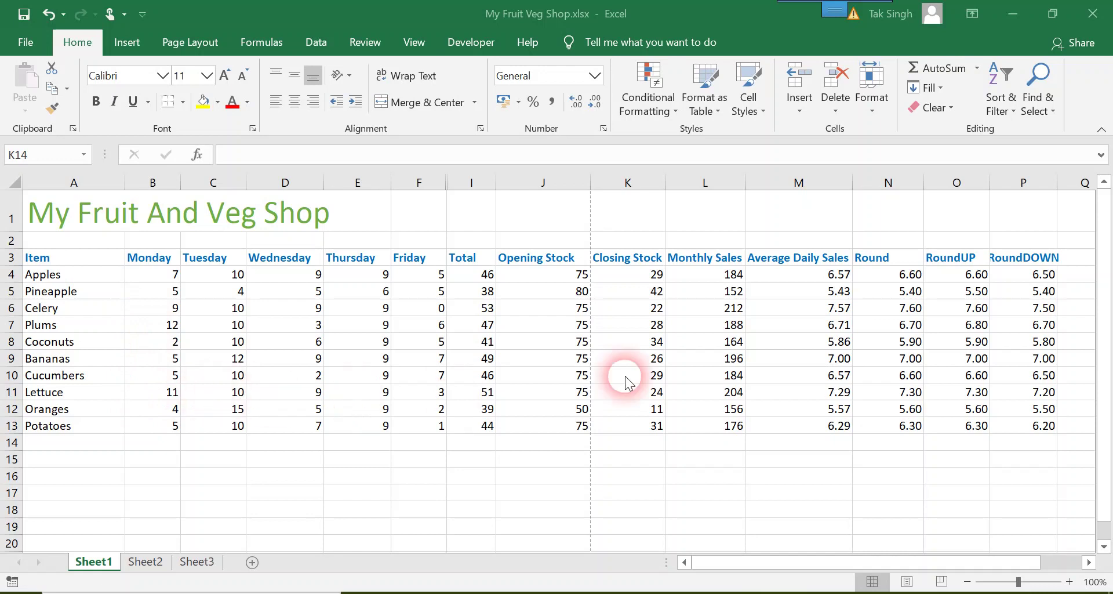
{"action": "left_click", "coordinate": [903, 231]}
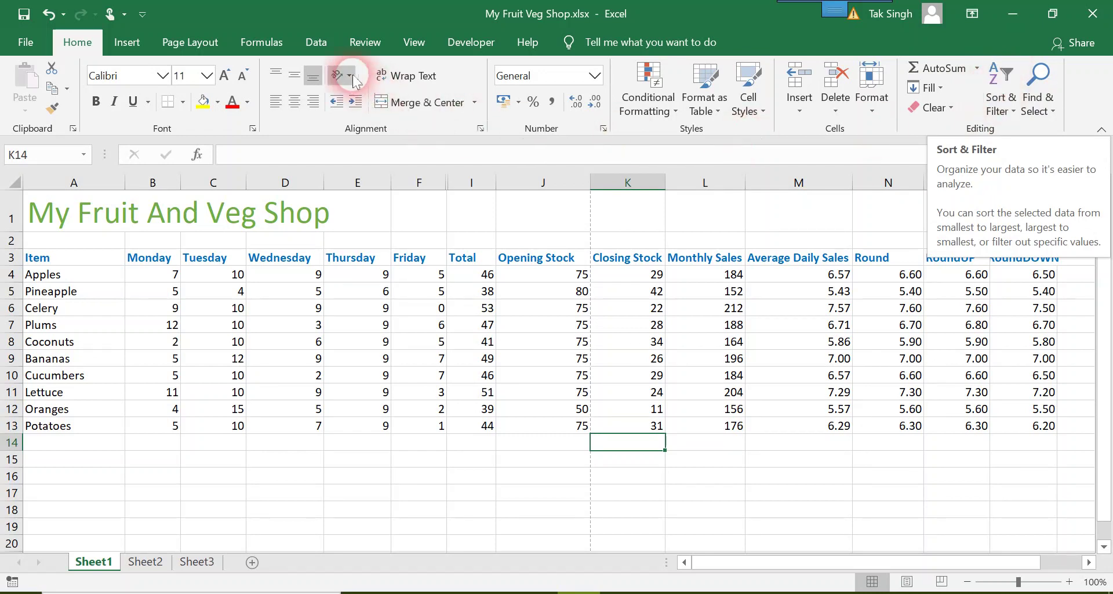
{"action": "left_click", "coordinate": [325, 47]}
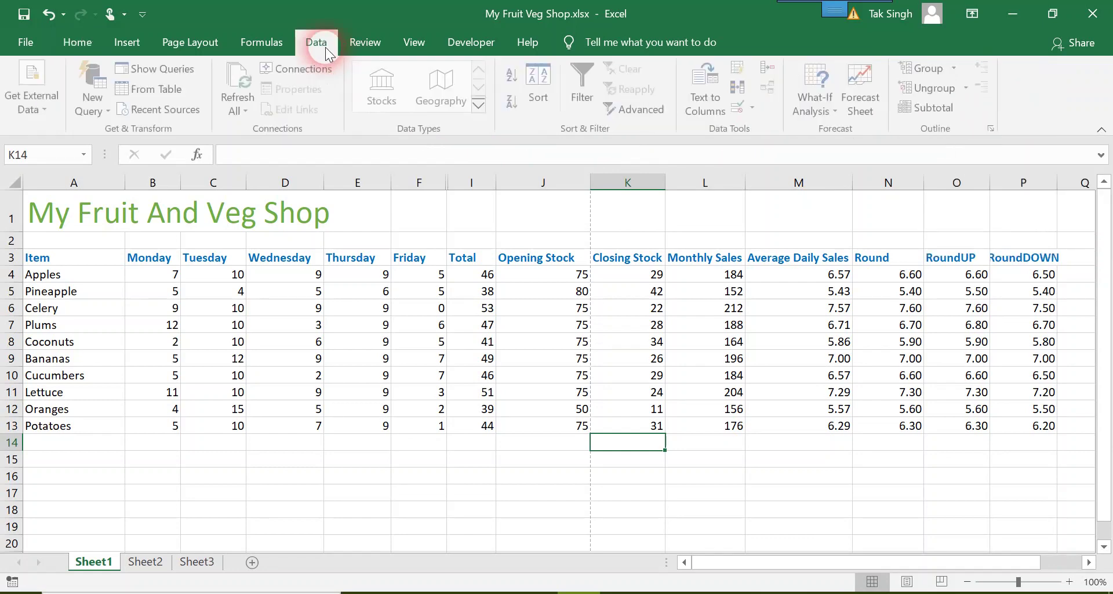
{"action": "left_click", "coordinate": [538, 98]}
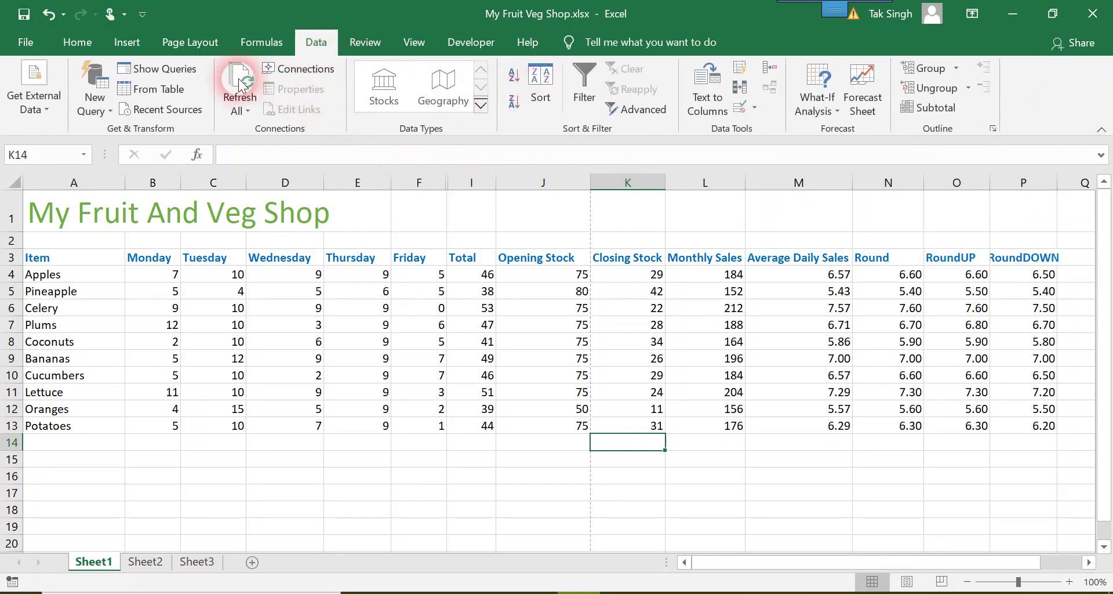
{"action": "left_click", "coordinate": [88, 51]}
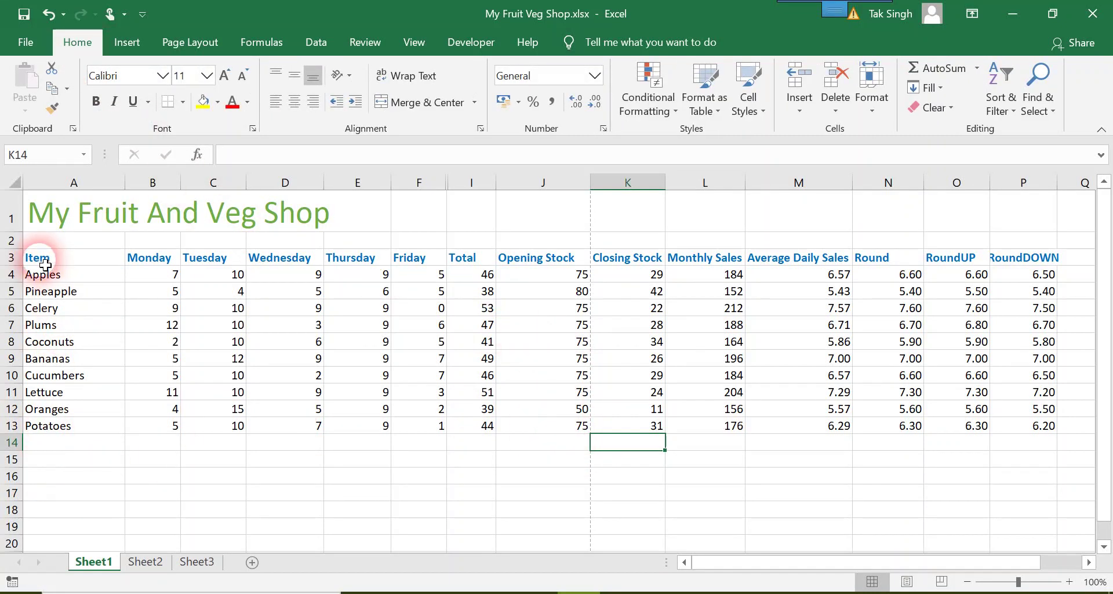
Step: Sort the fruit and veg table in A3:P13 from A to Z by item name
{"action": "left_click_drag", "start_coordinate": [44, 262], "coordinate": [1048, 433]}
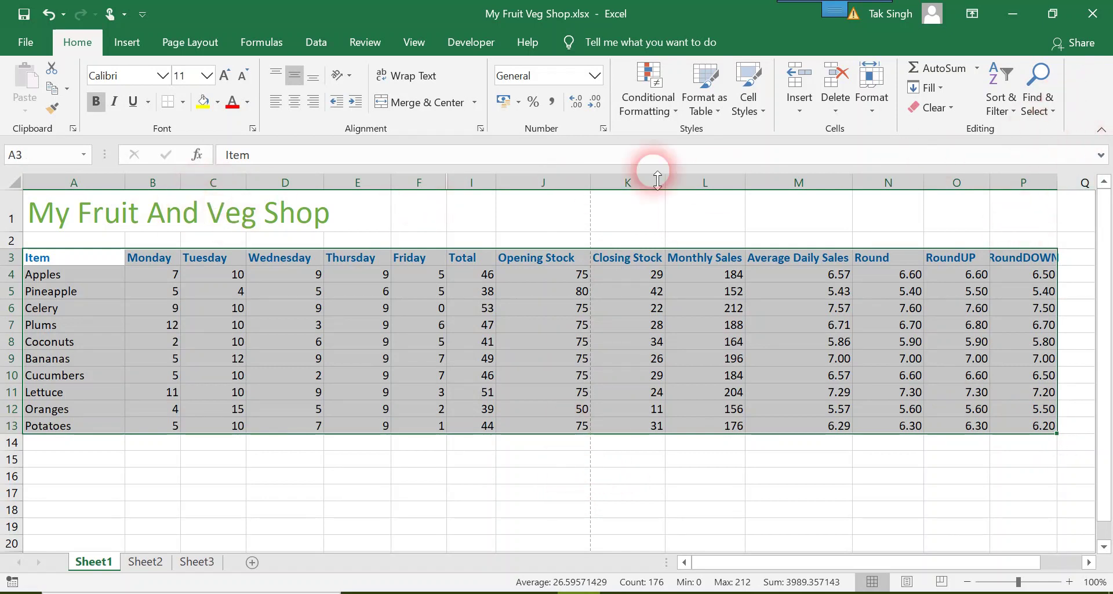
{"action": "left_click", "coordinate": [1010, 106]}
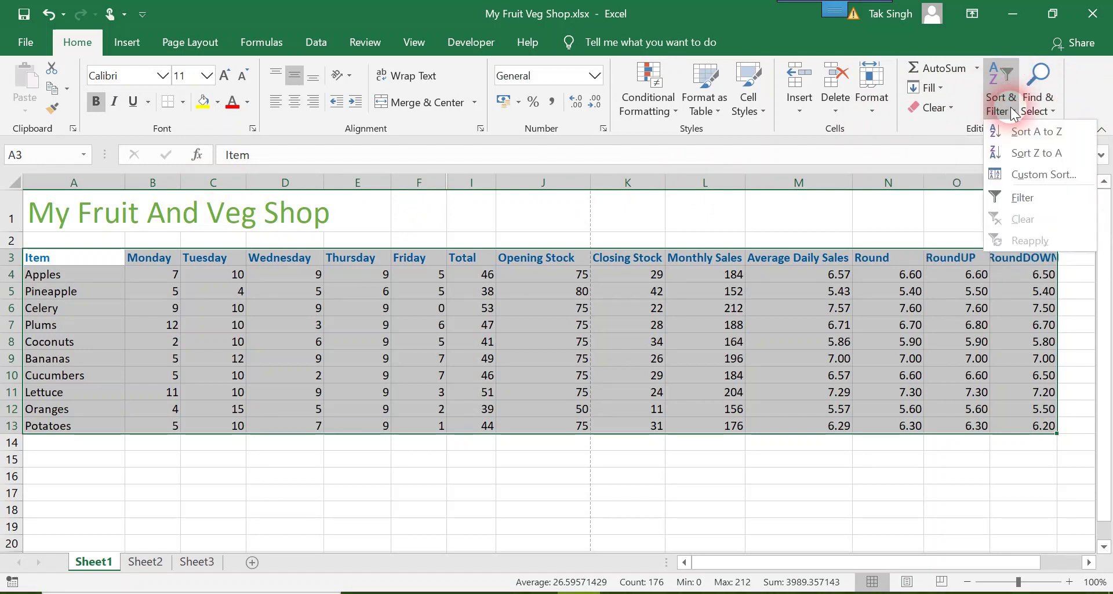
{"action": "left_click", "coordinate": [1040, 133]}
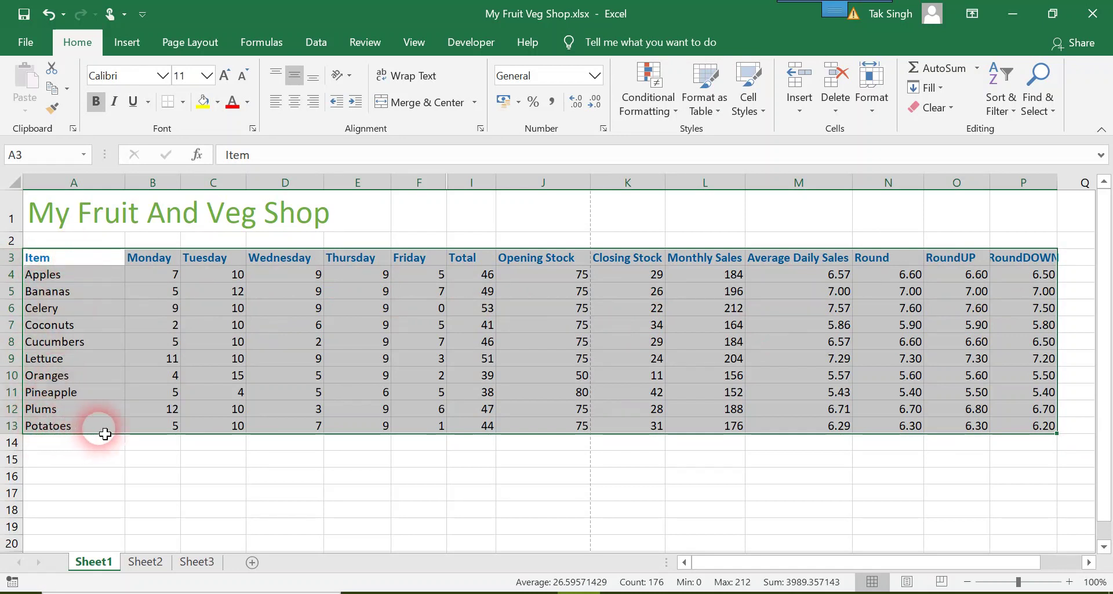
Step: Re-sort the selected fruit and veg table from Z to A by item name
{"action": "left_click", "coordinate": [1007, 97]}
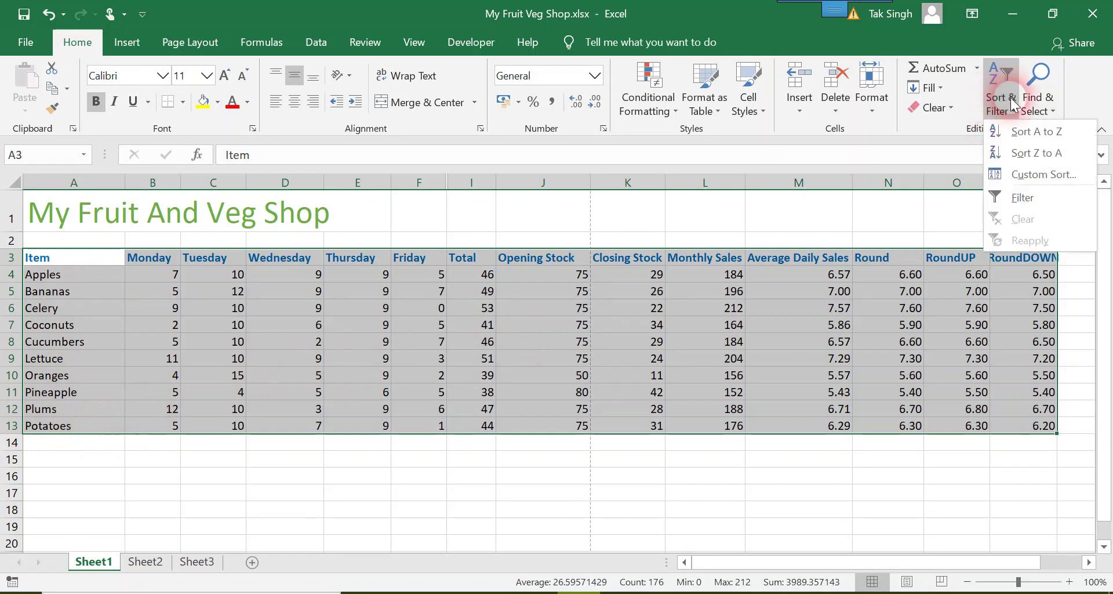
{"action": "left_click", "coordinate": [1017, 159]}
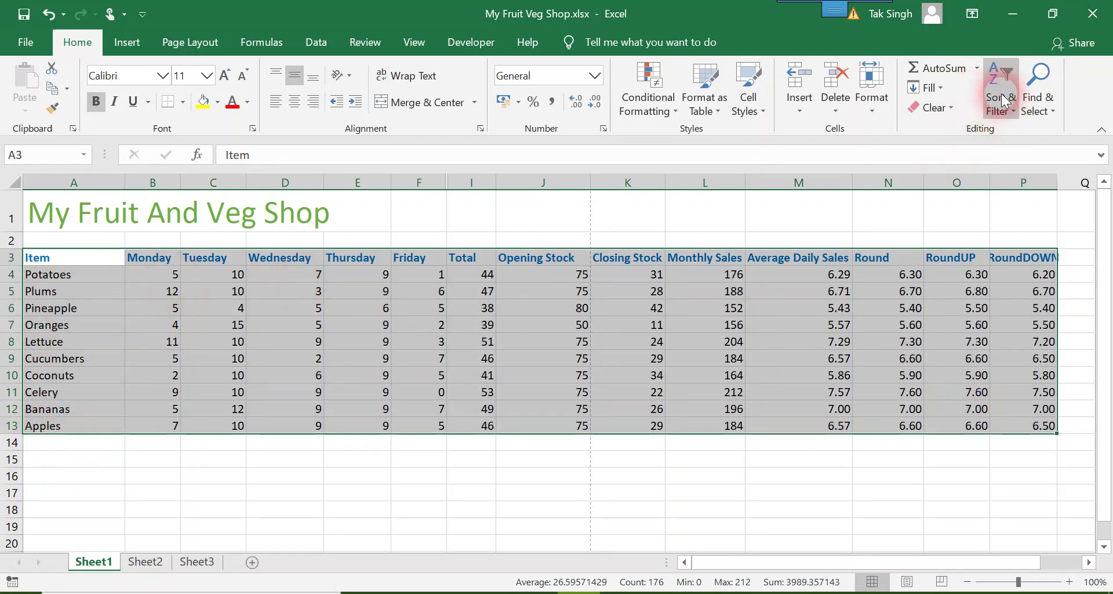
{"action": "left_click", "coordinate": [998, 110]}
{"action": "left_click", "coordinate": [394, 197]}
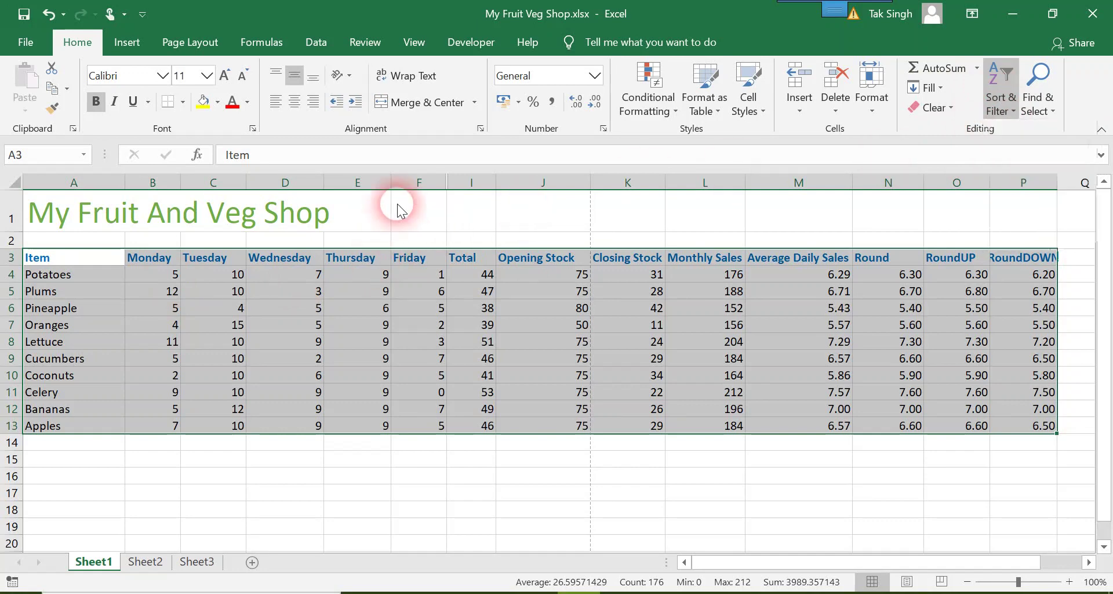
Step: Undo both item-name sorts of the table
{"action": "left_click", "coordinate": [287, 275]}
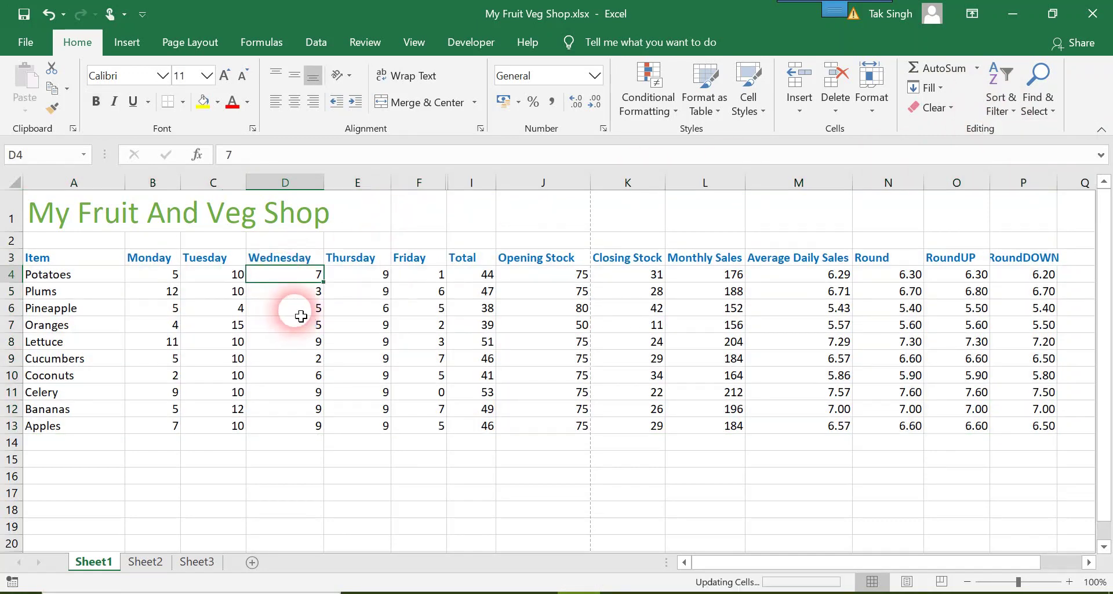
{"action": "key", "text": "ctrl+z"}
{"action": "key", "text": "ctrl+z"}
Step: Replace the item name Celery in cell A6 with Pin
{"action": "left_click", "coordinate": [44, 314]}
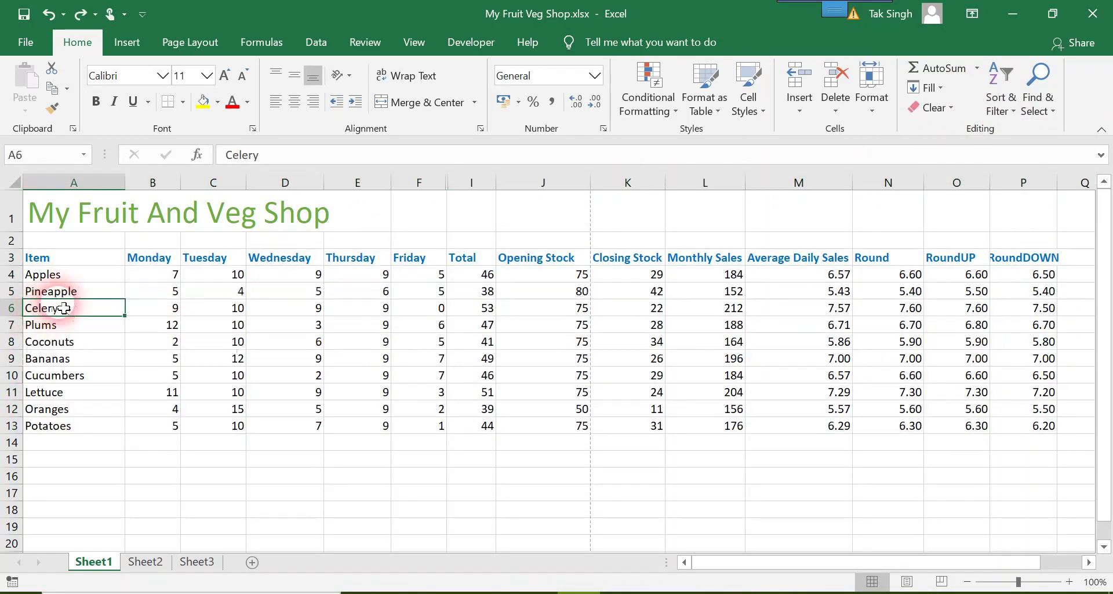
{"action": "double_click", "coordinate": [96, 316]}
{"action": "left_click_drag", "start_coordinate": [101, 314], "coordinate": [18, 317]}
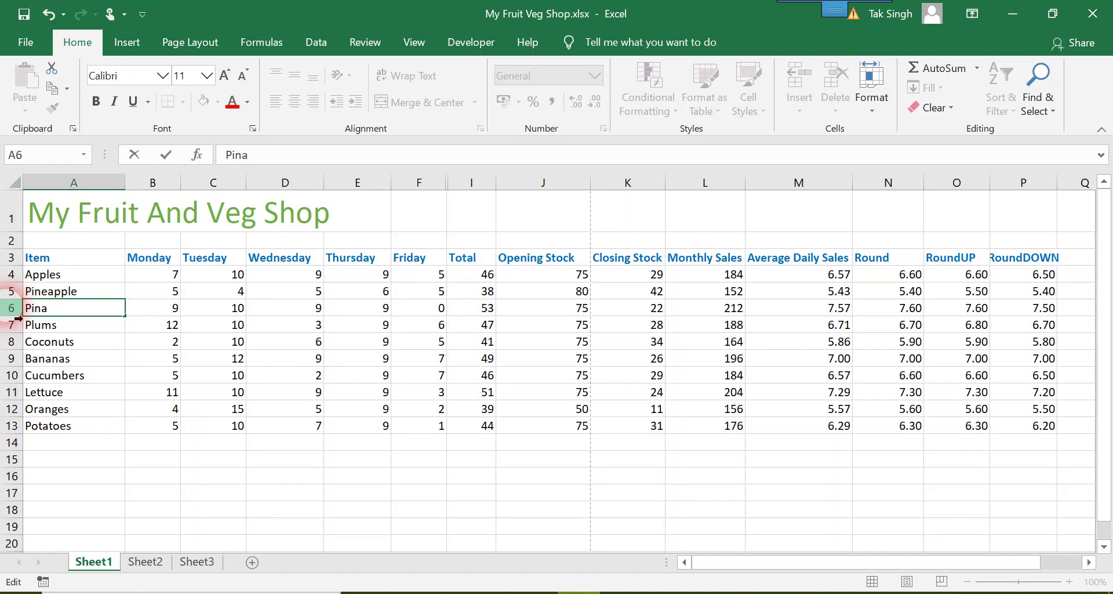
{"action": "type", "text": "Pina"}
{"action": "key", "text": "BackSpace"}
{"action": "key", "text": "Return"}
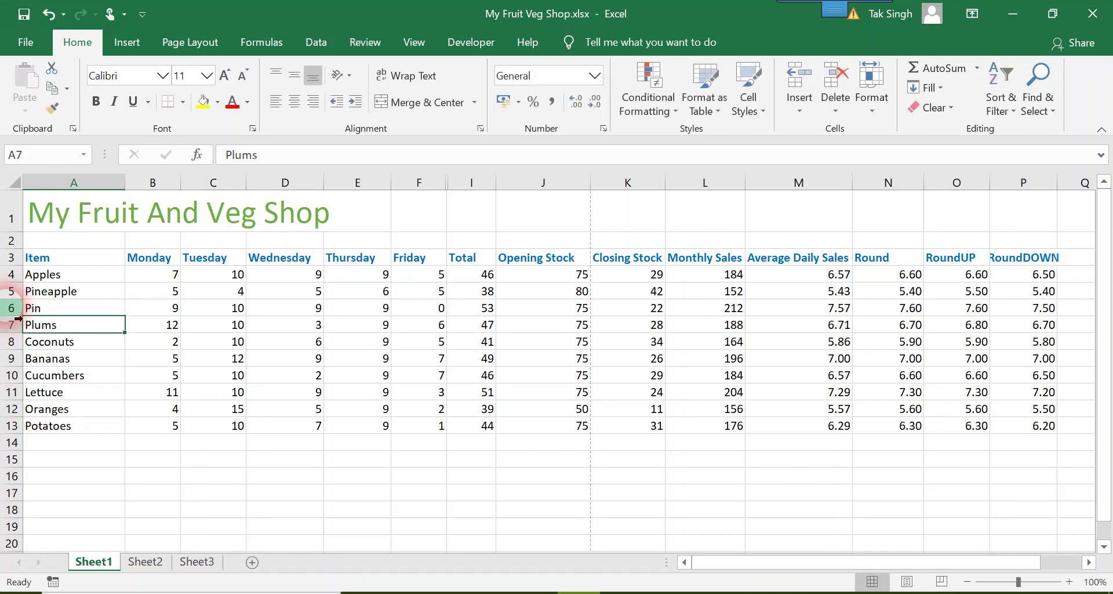
Step: Enter Pineapple as the item name in cell A6
{"action": "key", "text": "Up"}
{"action": "key", "text": "Down"}
{"action": "key", "text": "Up"}
{"action": "key", "text": "Up"}
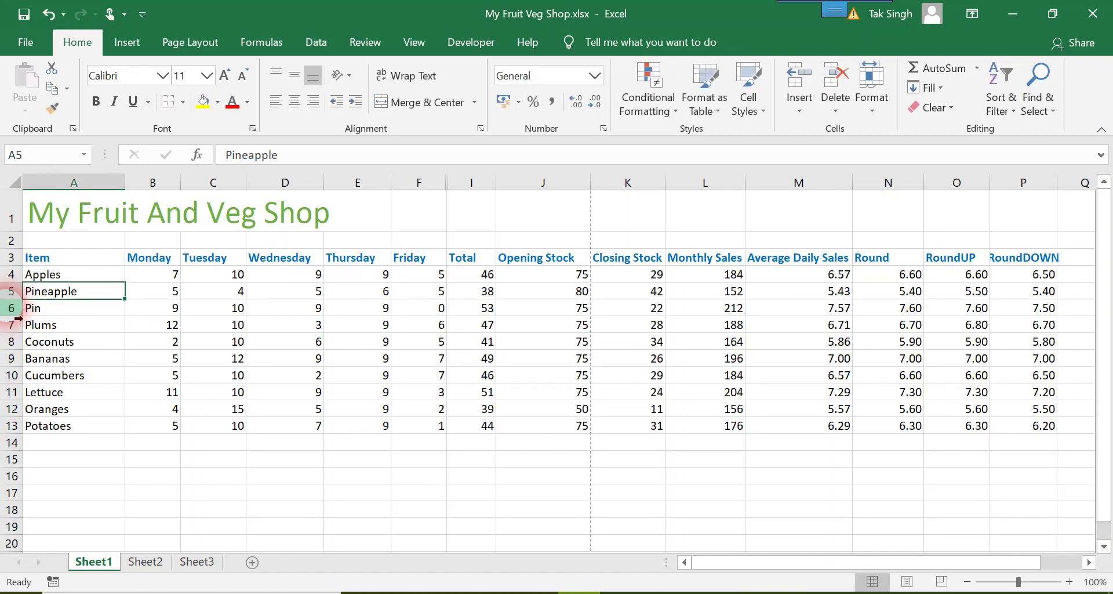
{"action": "key", "text": "Down"}
{"action": "type", "text": "Pin"}
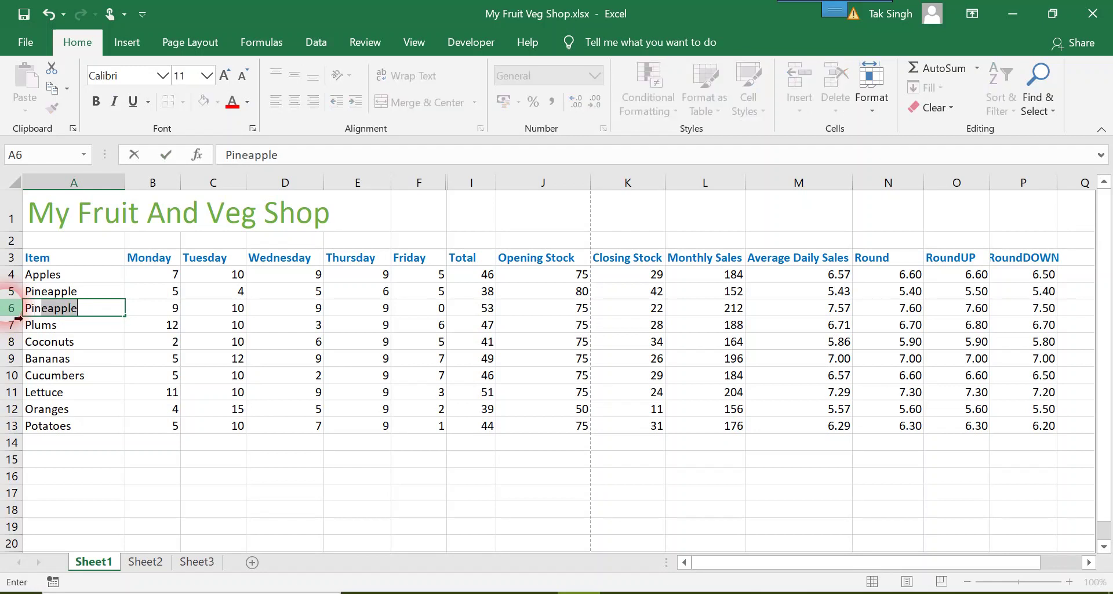
{"action": "key", "text": "Return"}
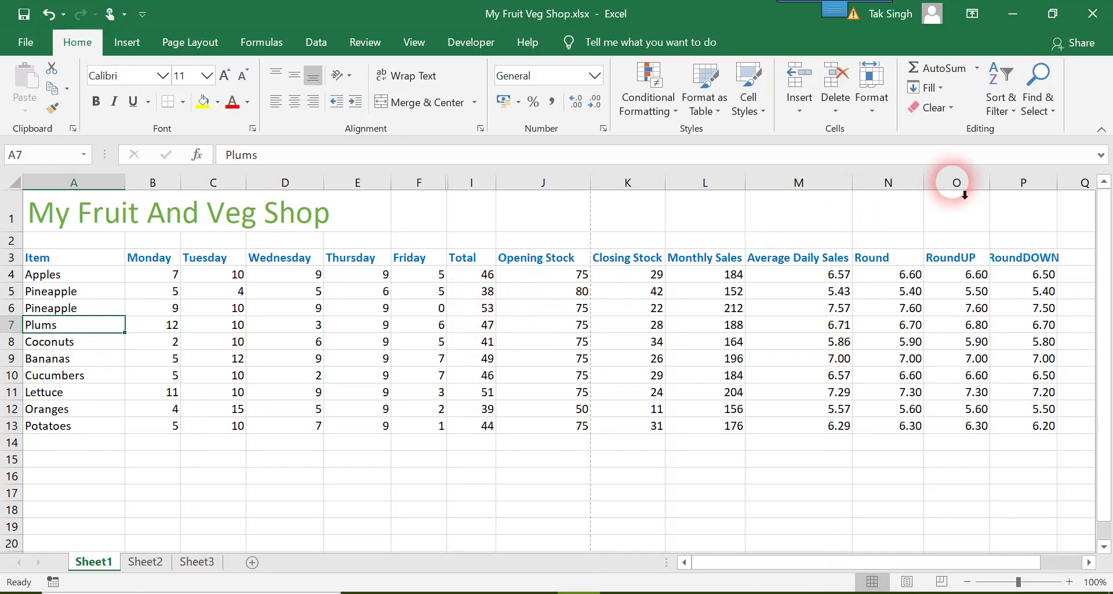
Step: Open a custom sort for the table range A3:P13 and position the sort settings below the header row
{"action": "left_click", "coordinate": [1014, 112]}
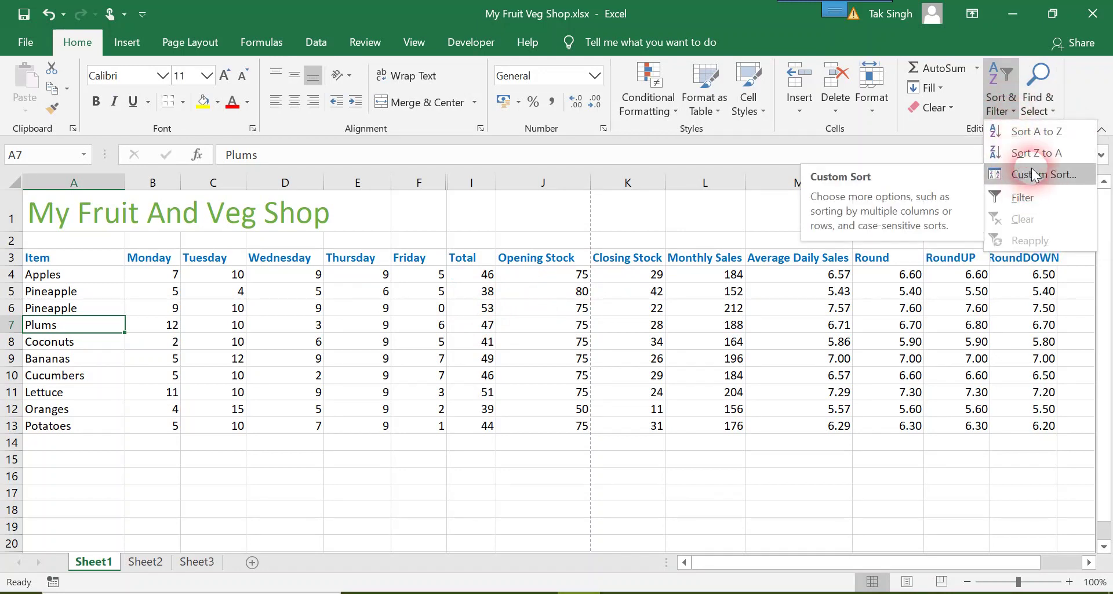
{"action": "key", "text": "Escape"}
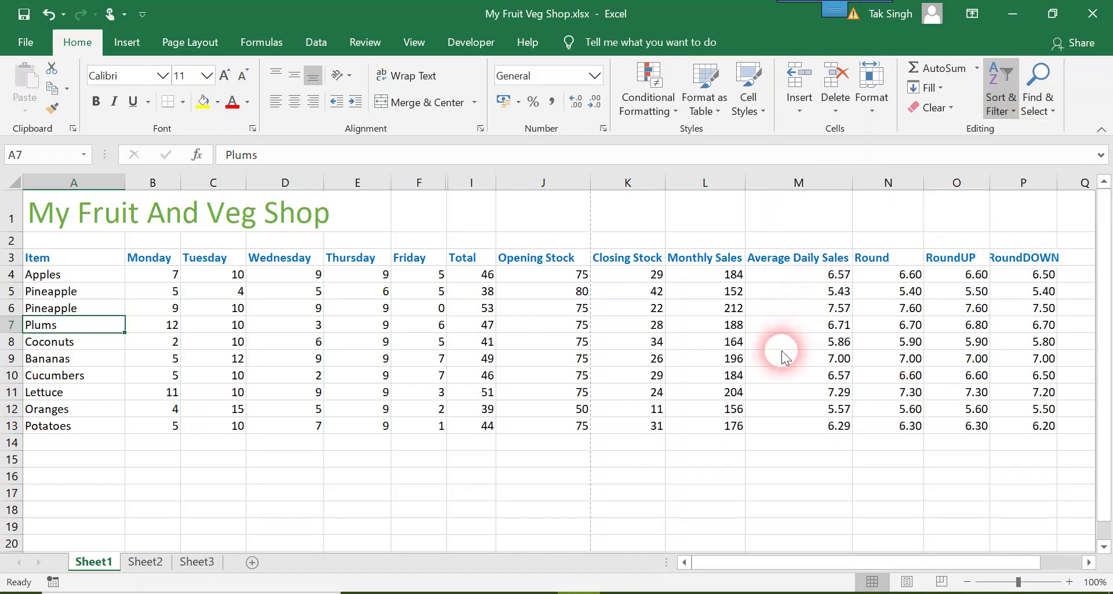
{"action": "left_click", "coordinate": [66, 277]}
{"action": "left_click_drag", "start_coordinate": [60, 264], "coordinate": [1056, 429]}
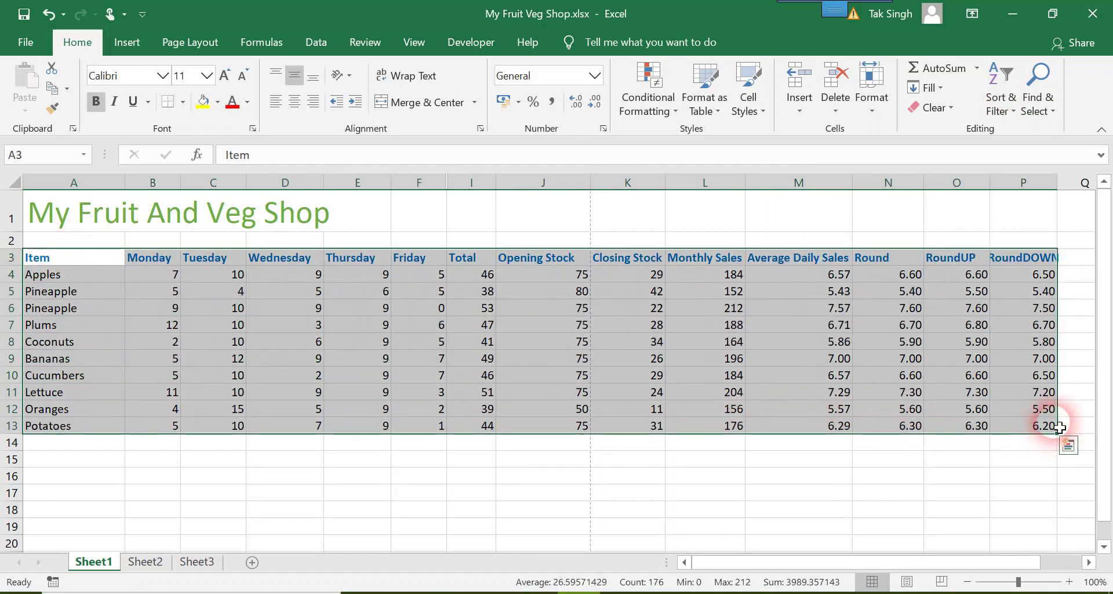
{"action": "left_click", "coordinate": [1029, 116]}
{"action": "left_click", "coordinate": [1006, 105]}
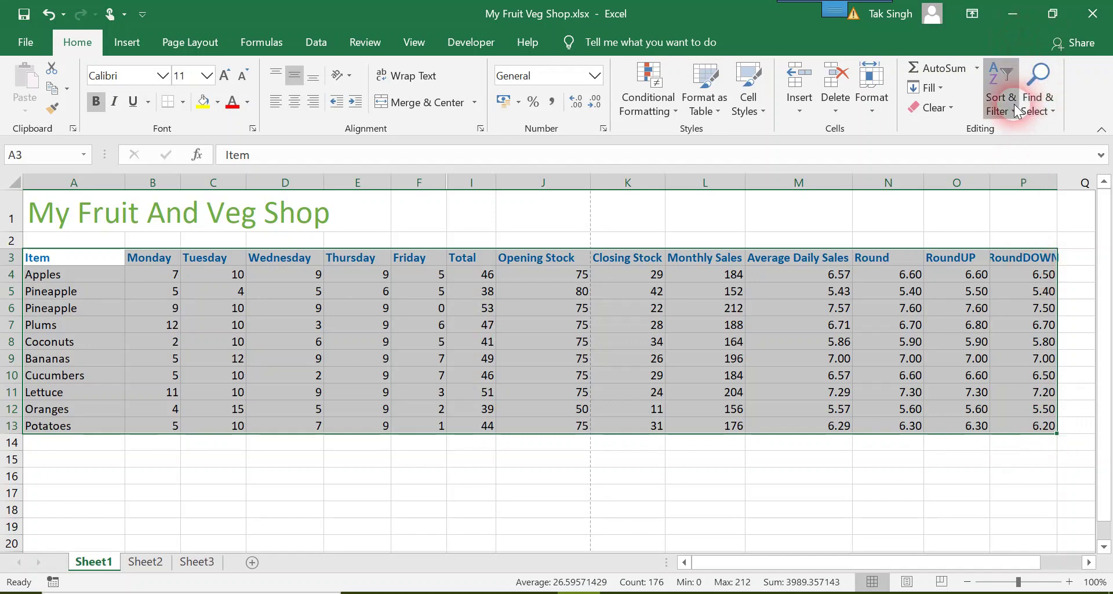
{"action": "left_click", "coordinate": [1030, 176]}
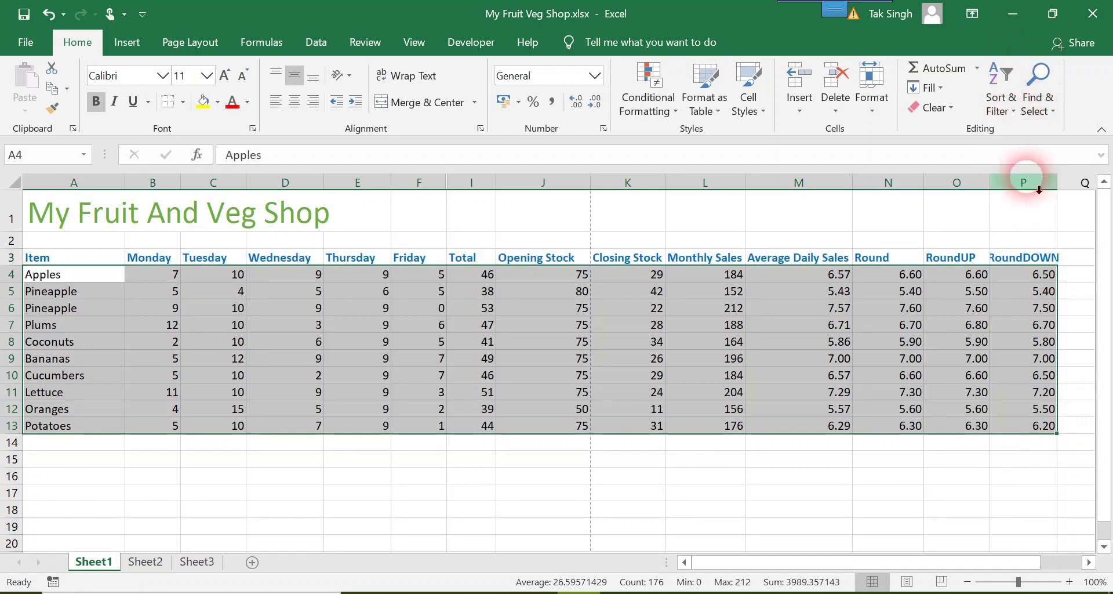
{"action": "left_click_drag", "start_coordinate": [431, 203], "coordinate": [402, 291]}
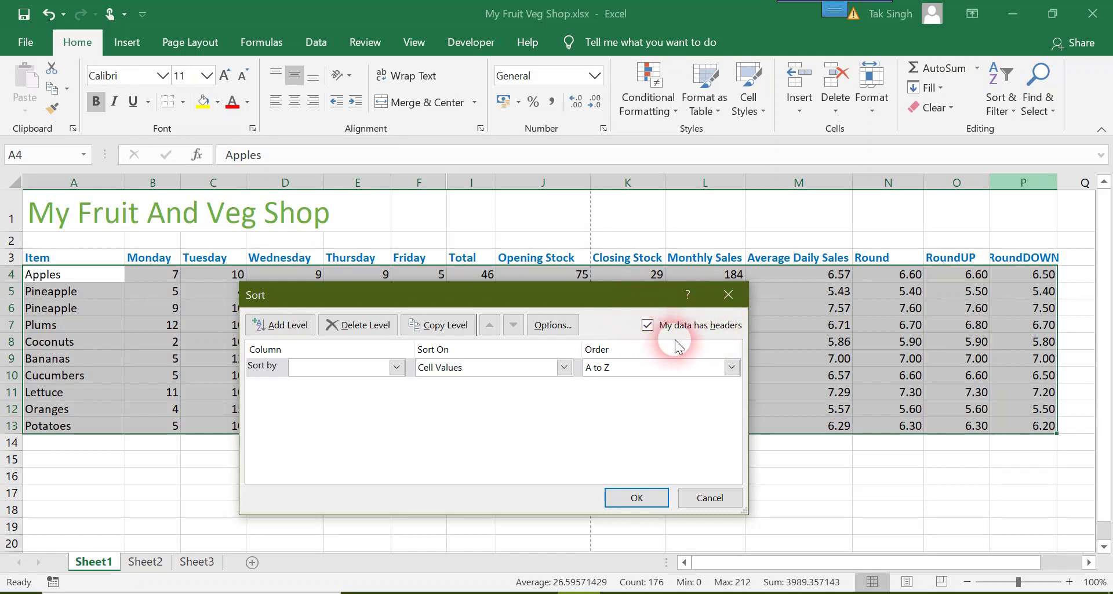
Step: Turn the header-row option off and on again, and view the column names available for sorting
{"action": "left_click", "coordinate": [648, 325]}
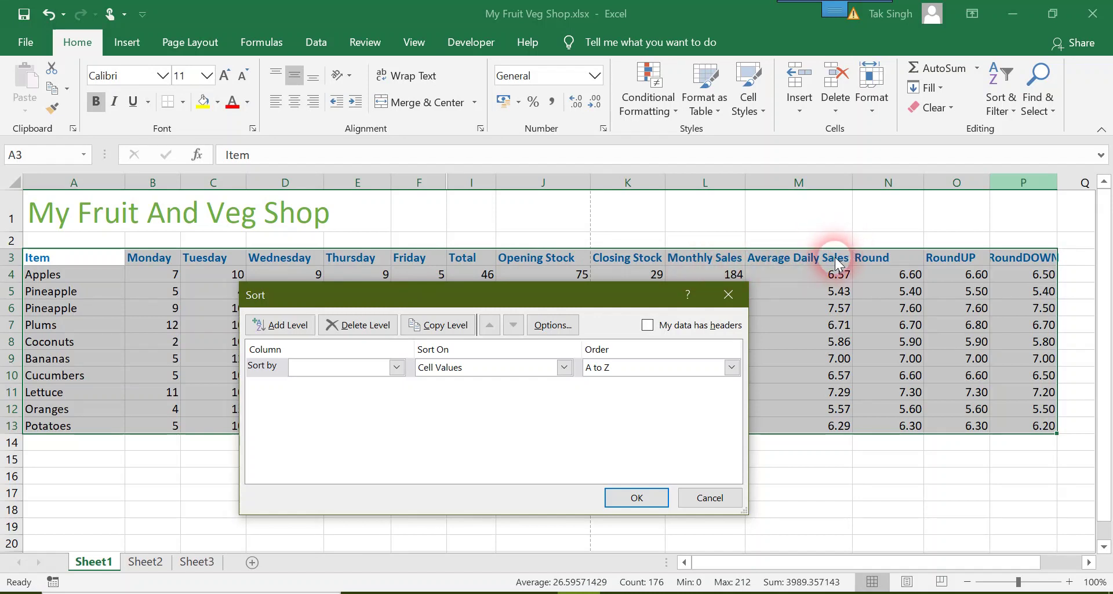
{"action": "left_click", "coordinate": [648, 326]}
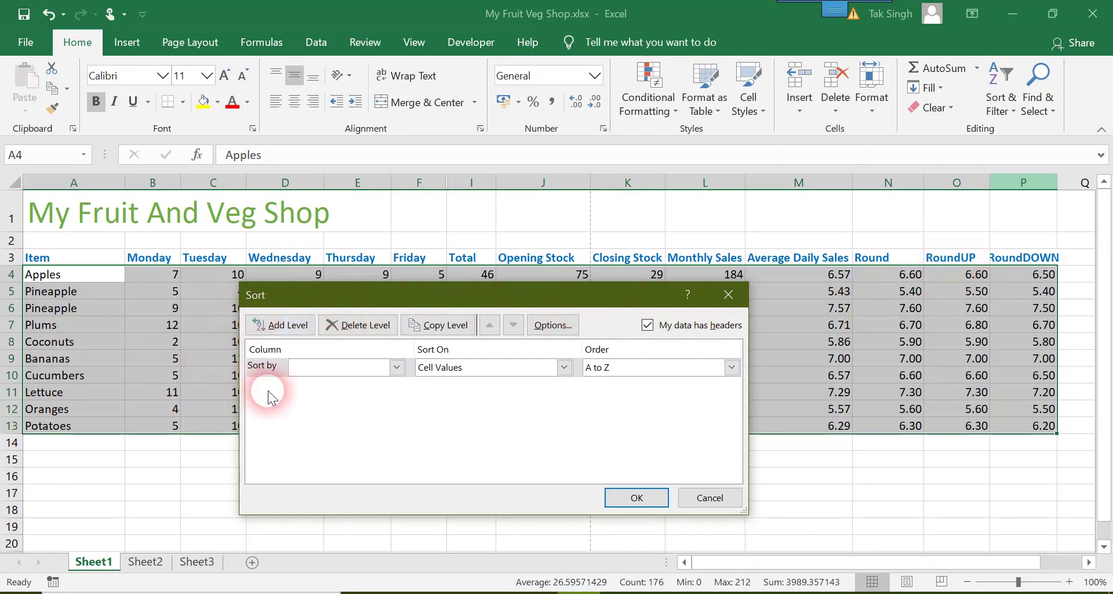
{"action": "left_click", "coordinate": [360, 365]}
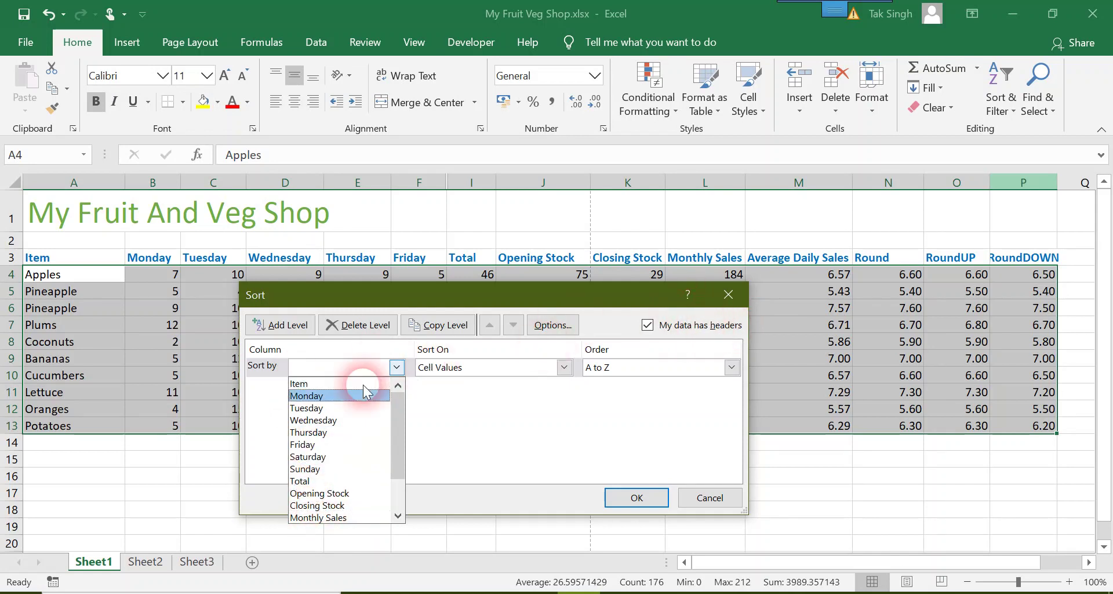
{"action": "left_click", "coordinate": [349, 368]}
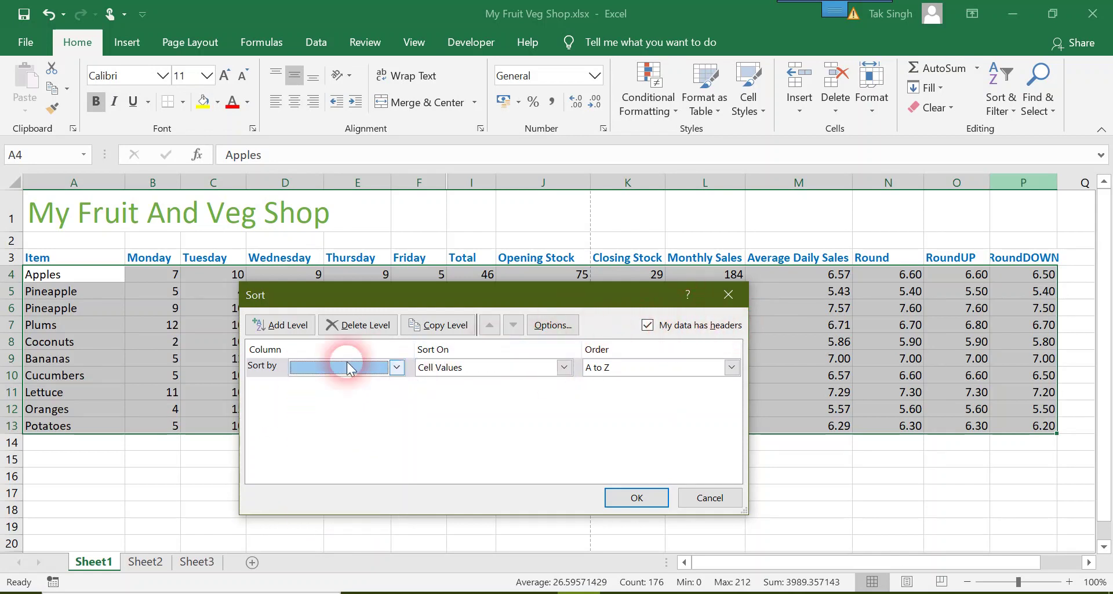
{"action": "left_click", "coordinate": [325, 367]}
{"action": "left_click", "coordinate": [666, 325]}
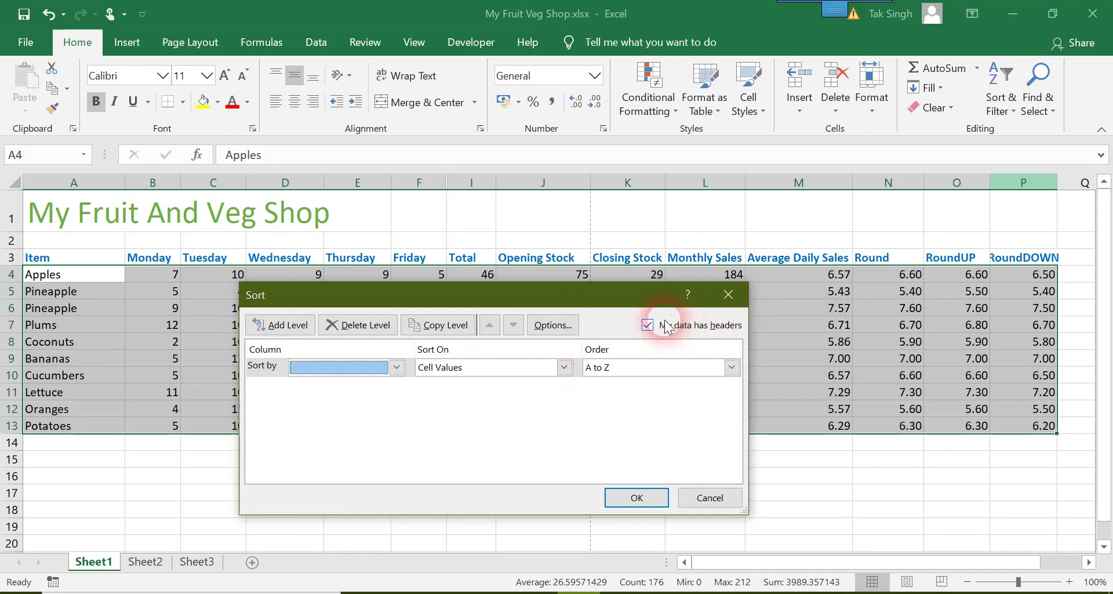
Step: Choose column A as the sort column on cell values, and mark the data as having headers
{"action": "left_click", "coordinate": [665, 326]}
{"action": "left_click", "coordinate": [397, 367]}
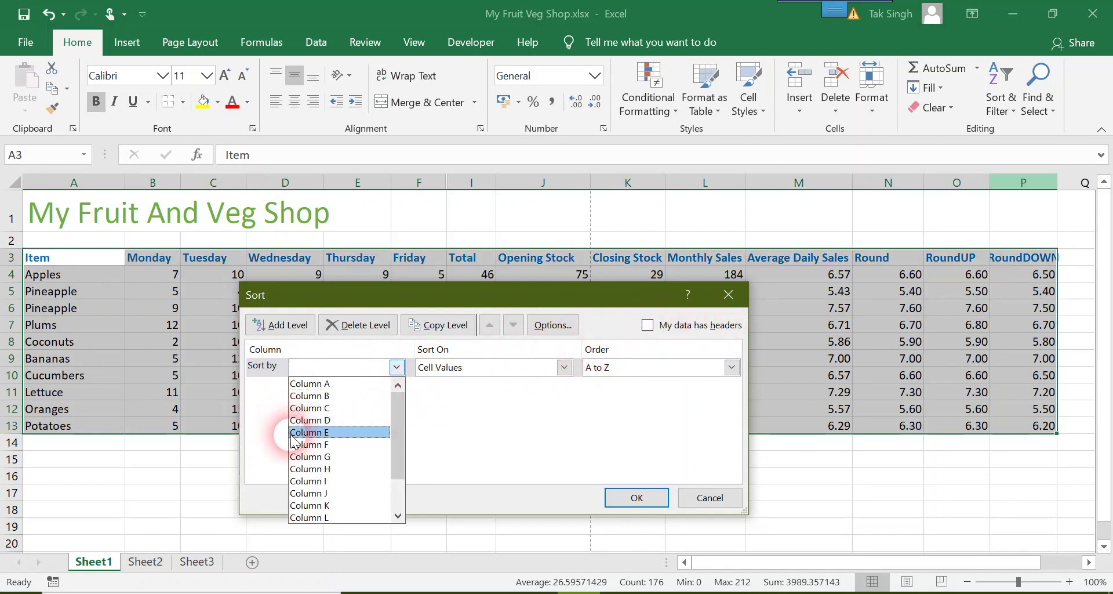
{"action": "left_click", "coordinate": [328, 384]}
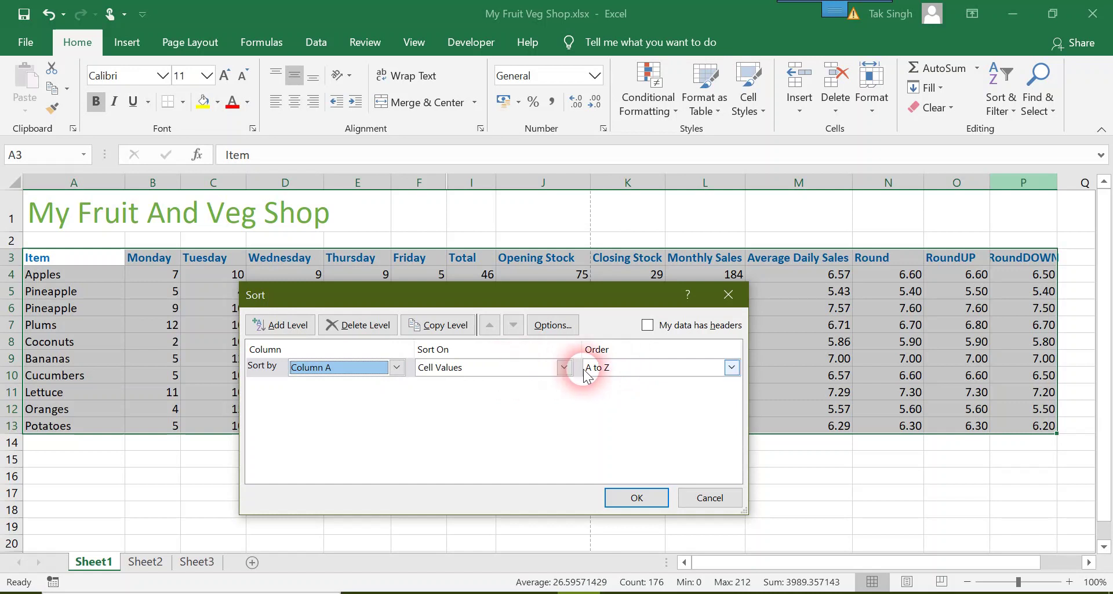
{"action": "left_click", "coordinate": [565, 368]}
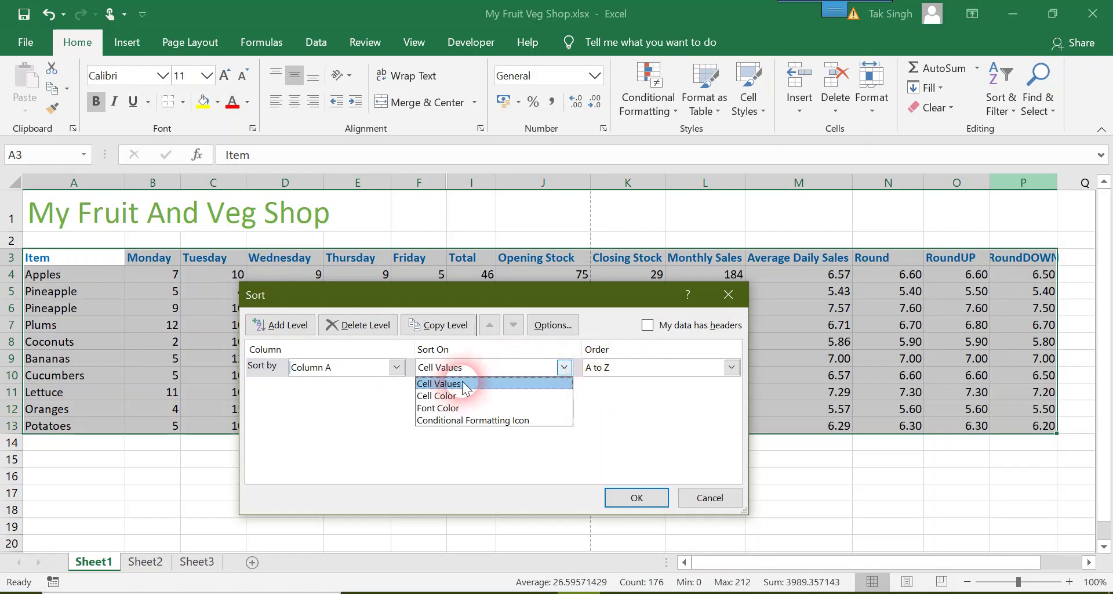
{"action": "left_click", "coordinate": [565, 367]}
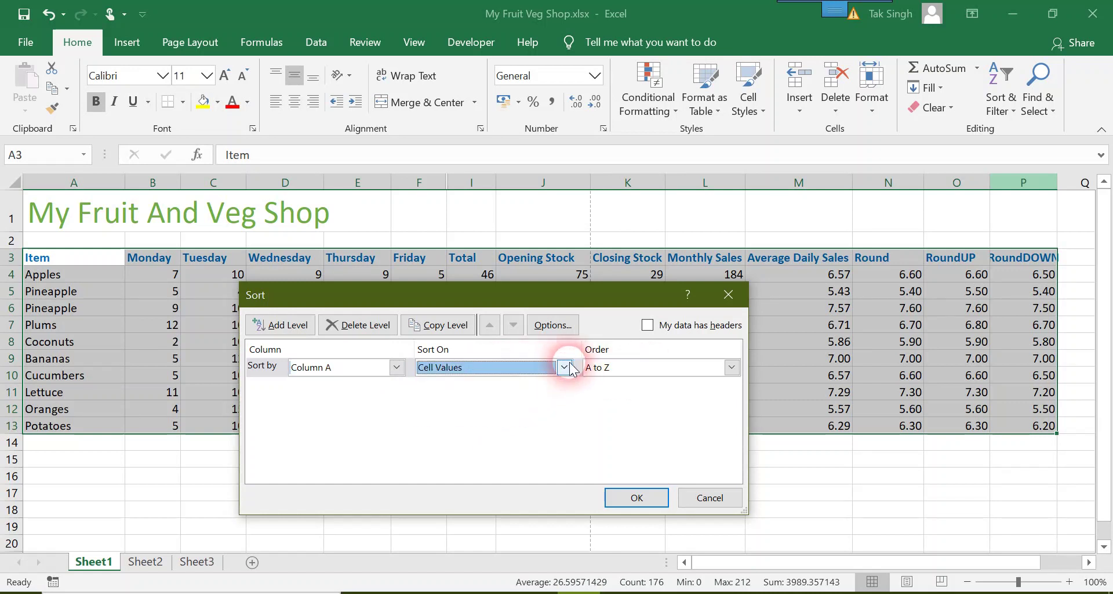
{"action": "left_click", "coordinate": [688, 328]}
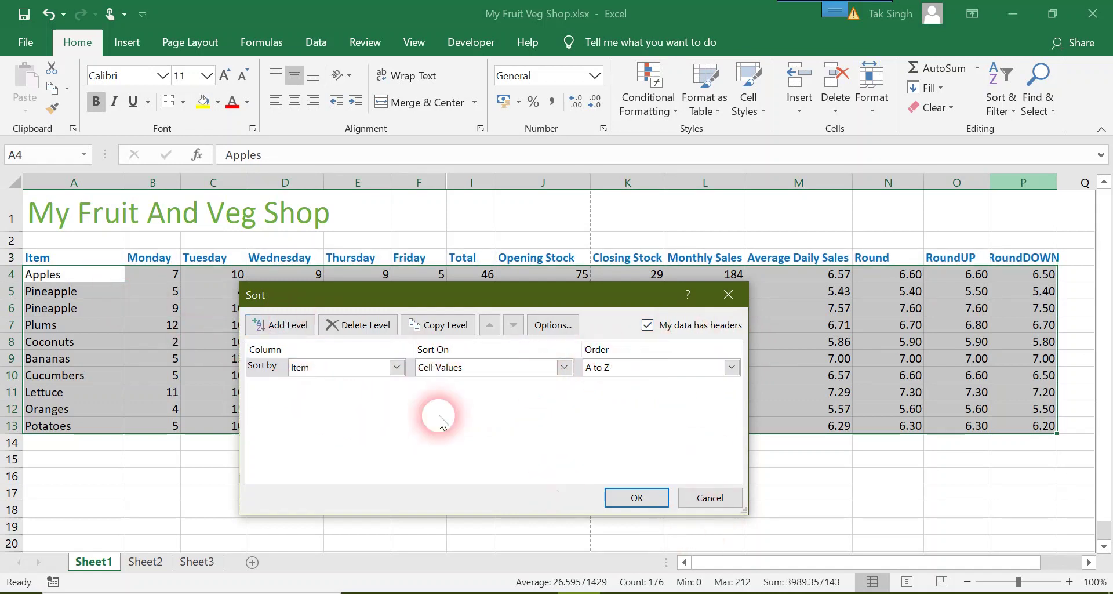
Step: Add a second sort level by Total from largest to smallest, apply the sort, and check the first Pineapple row's total
{"action": "left_click", "coordinate": [282, 331]}
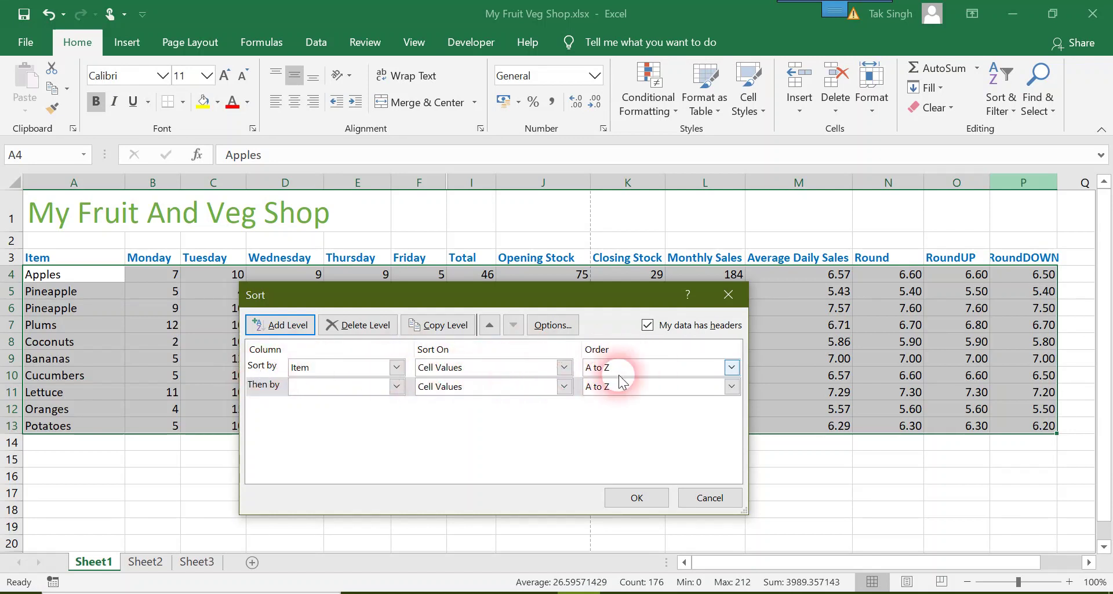
{"action": "left_click", "coordinate": [297, 391]}
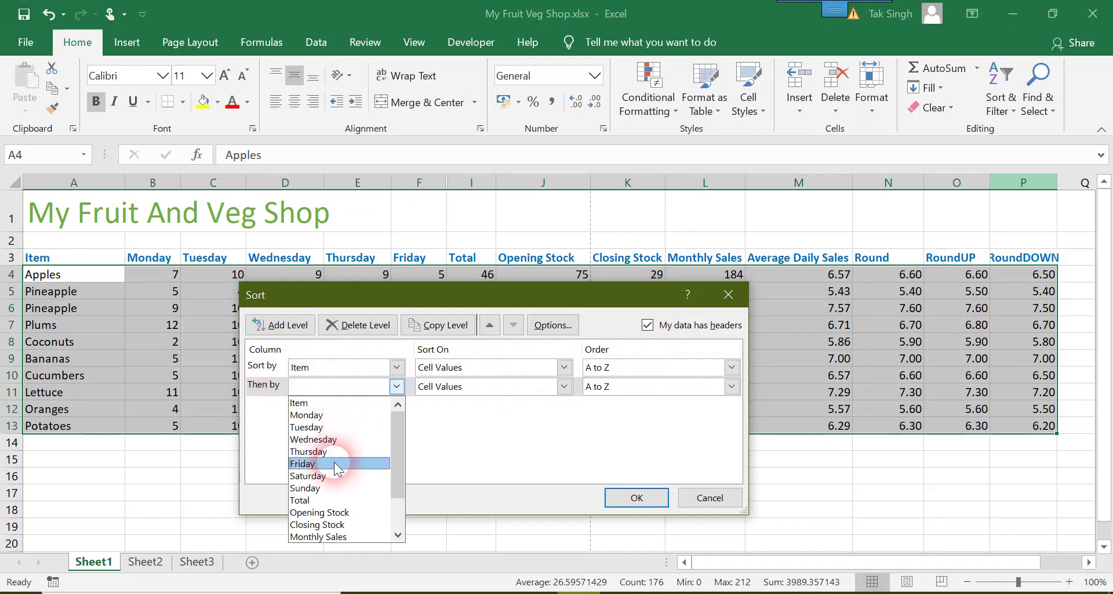
{"action": "left_click", "coordinate": [324, 500]}
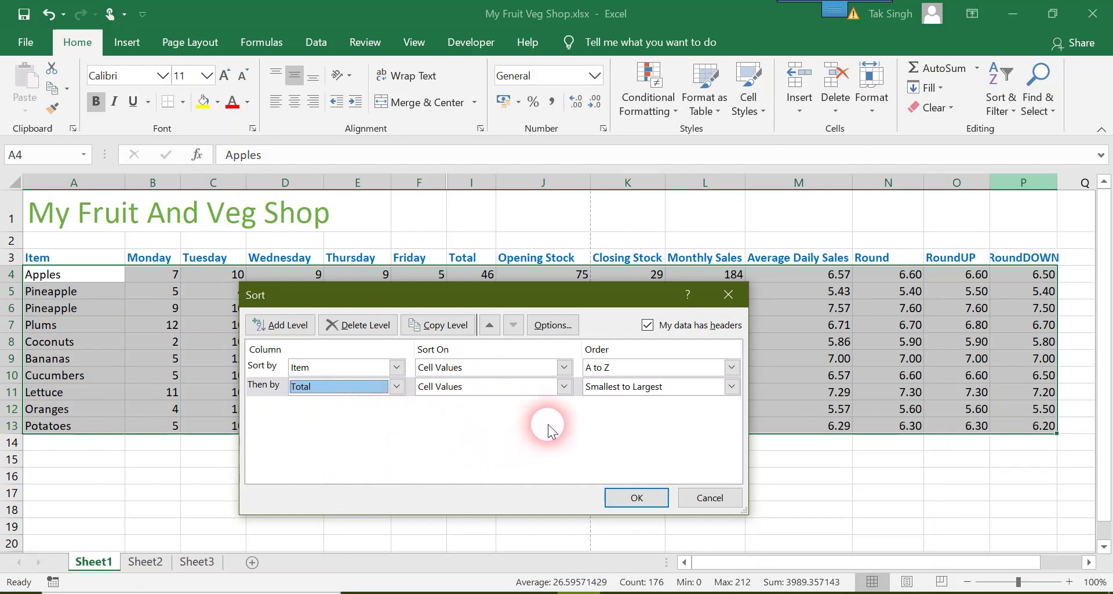
{"action": "left_click", "coordinate": [636, 394]}
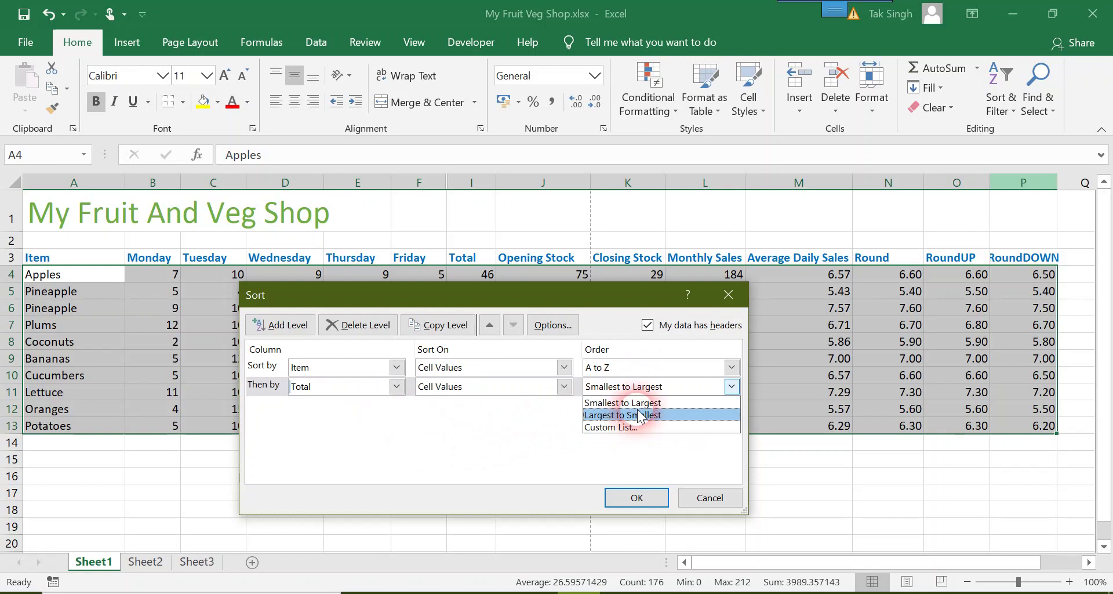
{"action": "left_click", "coordinate": [640, 415]}
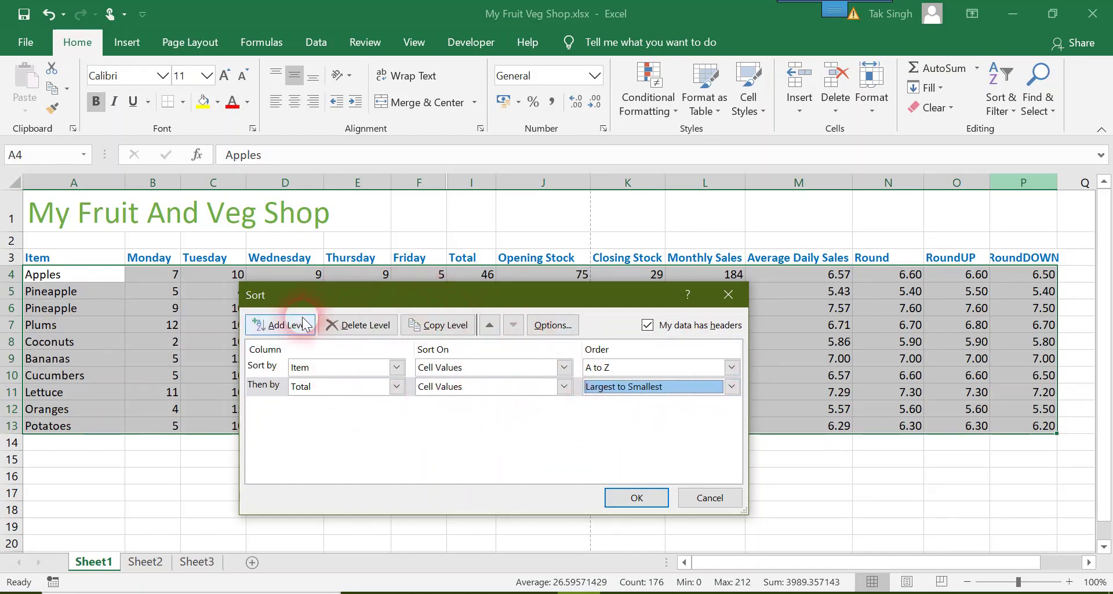
{"action": "left_click", "coordinate": [637, 498]}
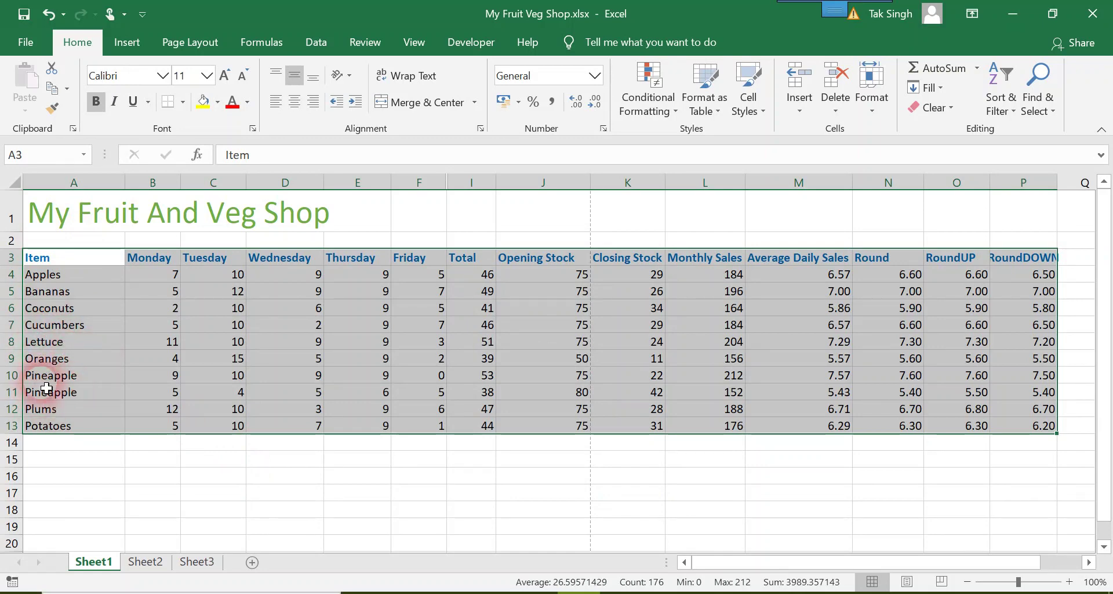
{"action": "left_click", "coordinate": [73, 374]}
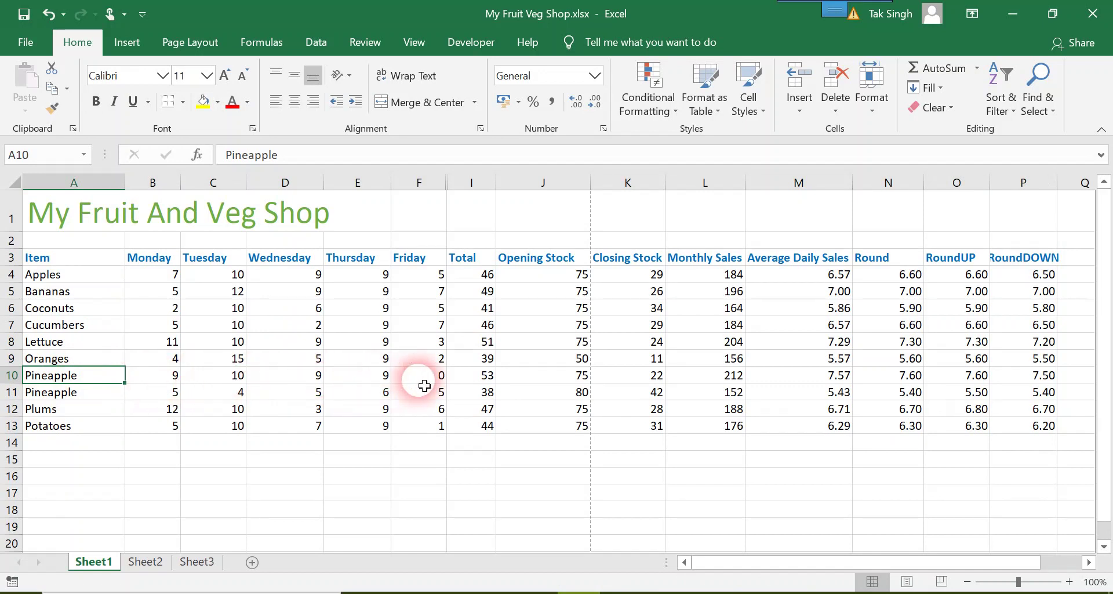
{"action": "left_click", "coordinate": [467, 377]}
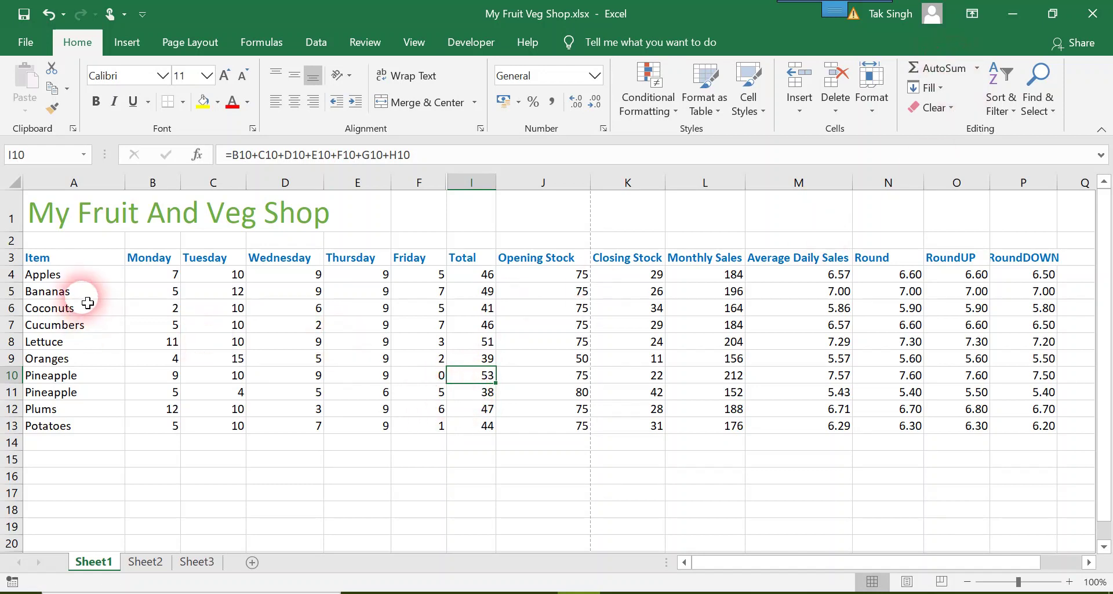
Step: Open a custom sort for the range A4:P14 and mark the data as having no headers
{"action": "left_click_drag", "start_coordinate": [54, 277], "coordinate": [1061, 442]}
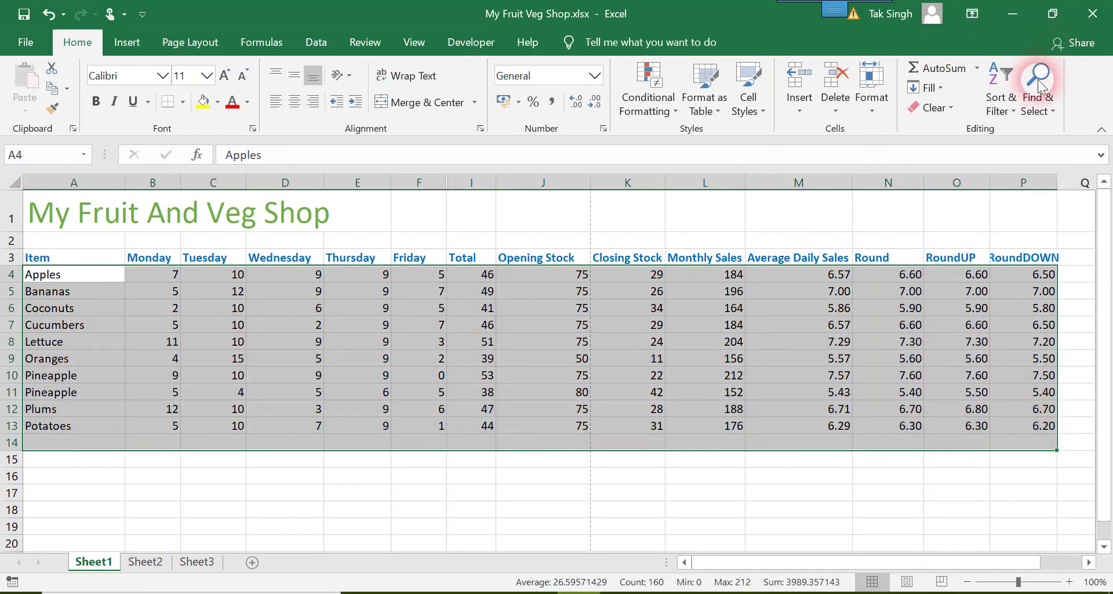
{"action": "left_click", "coordinate": [1001, 96]}
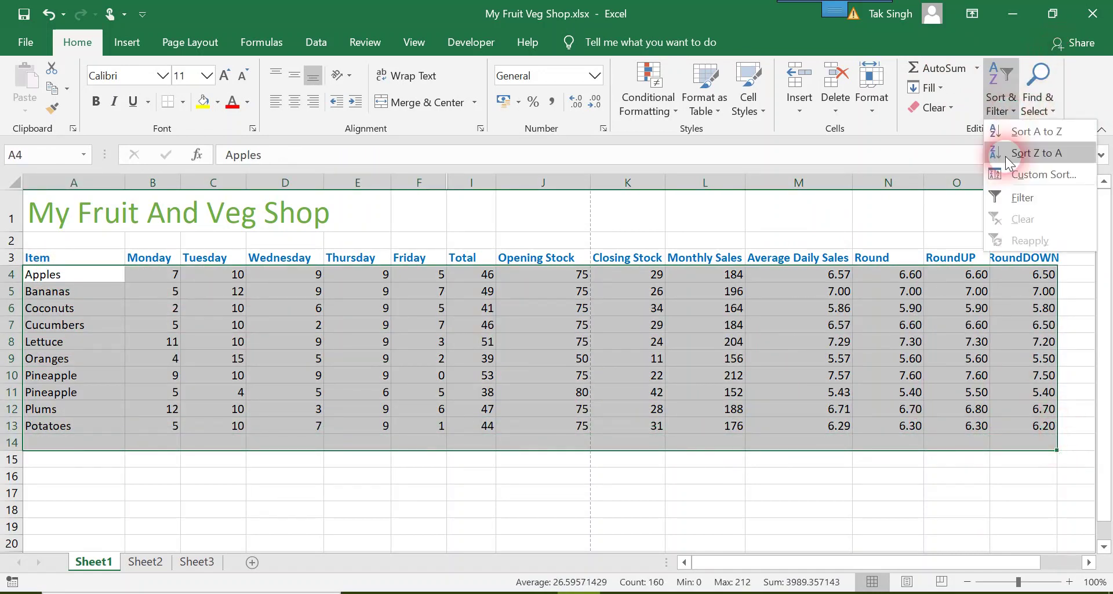
{"action": "left_click", "coordinate": [1042, 174]}
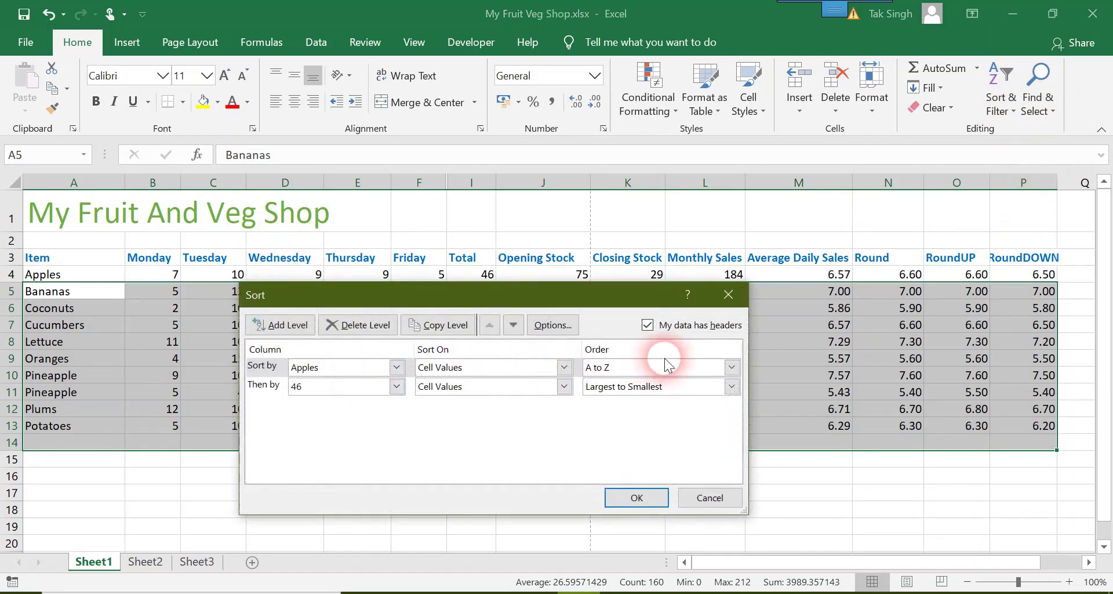
{"action": "left_click", "coordinate": [647, 324]}
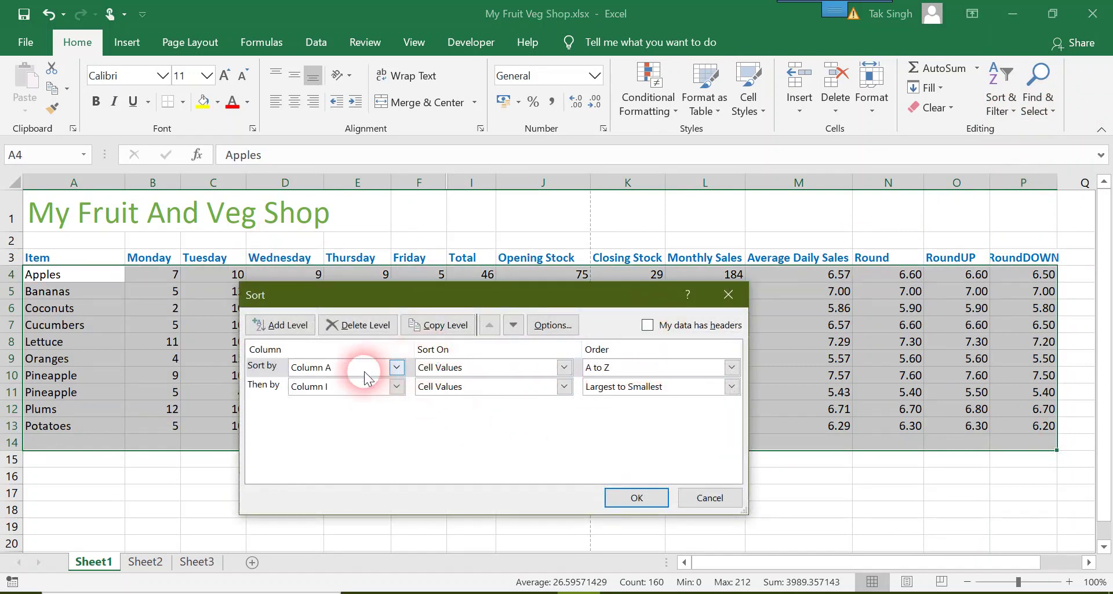
Step: Change the second sort level to Column F, keeping largest to smallest, and apply the sort
{"action": "left_click", "coordinate": [638, 387]}
{"action": "left_click", "coordinate": [448, 425]}
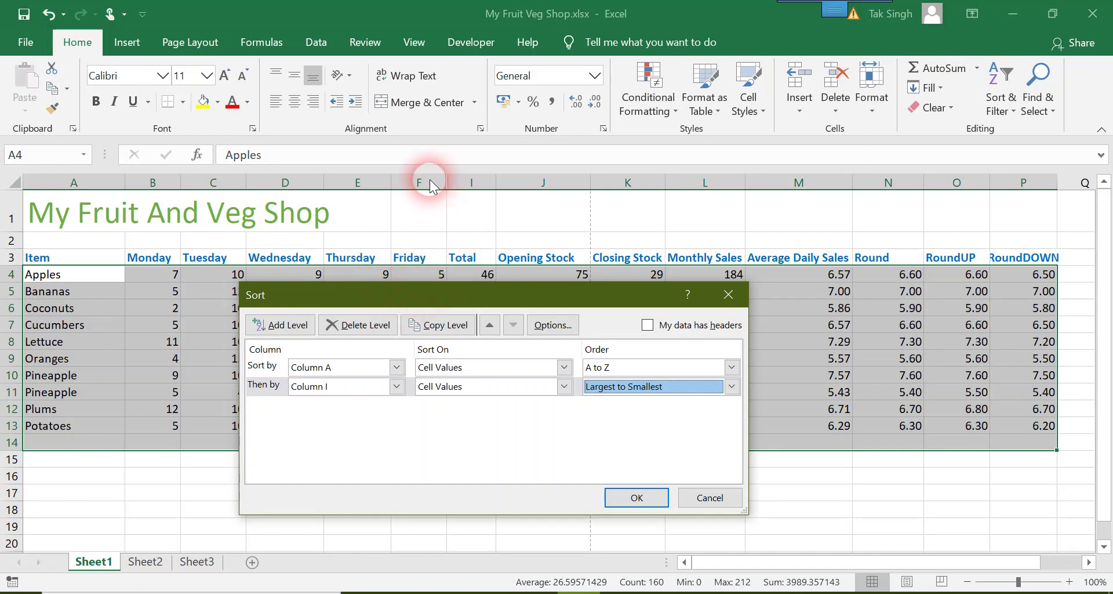
{"action": "left_click", "coordinate": [372, 387]}
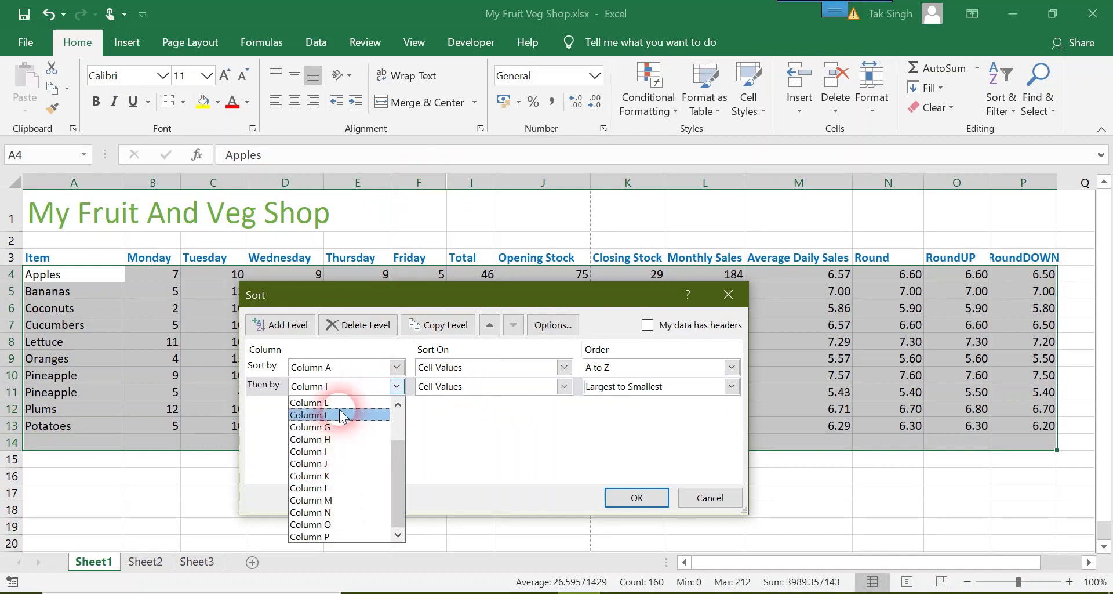
{"action": "left_click", "coordinate": [339, 404]}
{"action": "left_click", "coordinate": [371, 387]}
{"action": "left_click", "coordinate": [371, 415]}
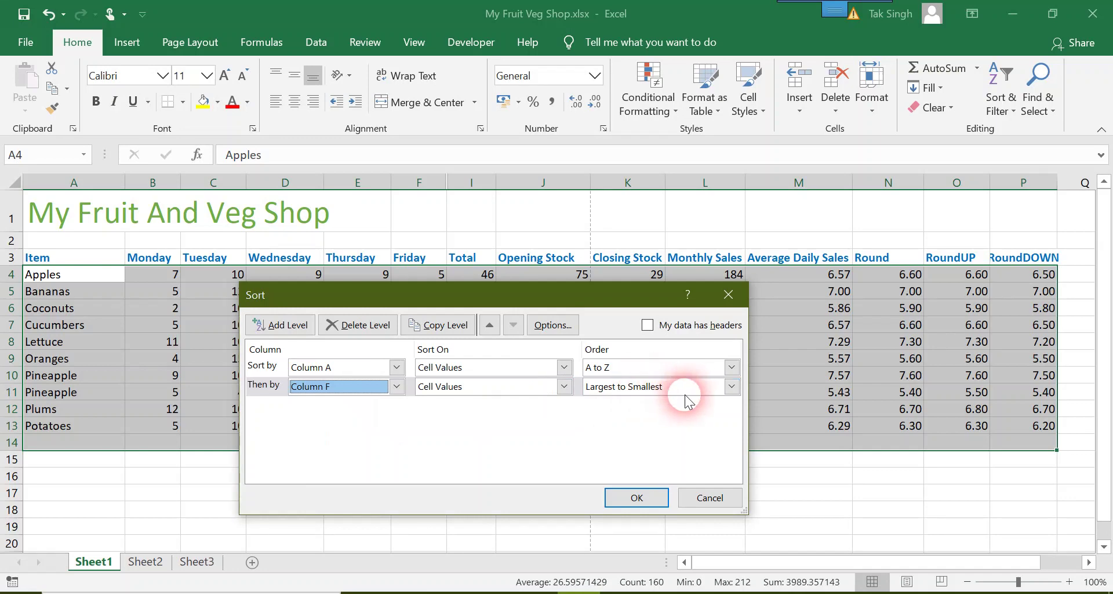
{"action": "left_click", "coordinate": [637, 497]}
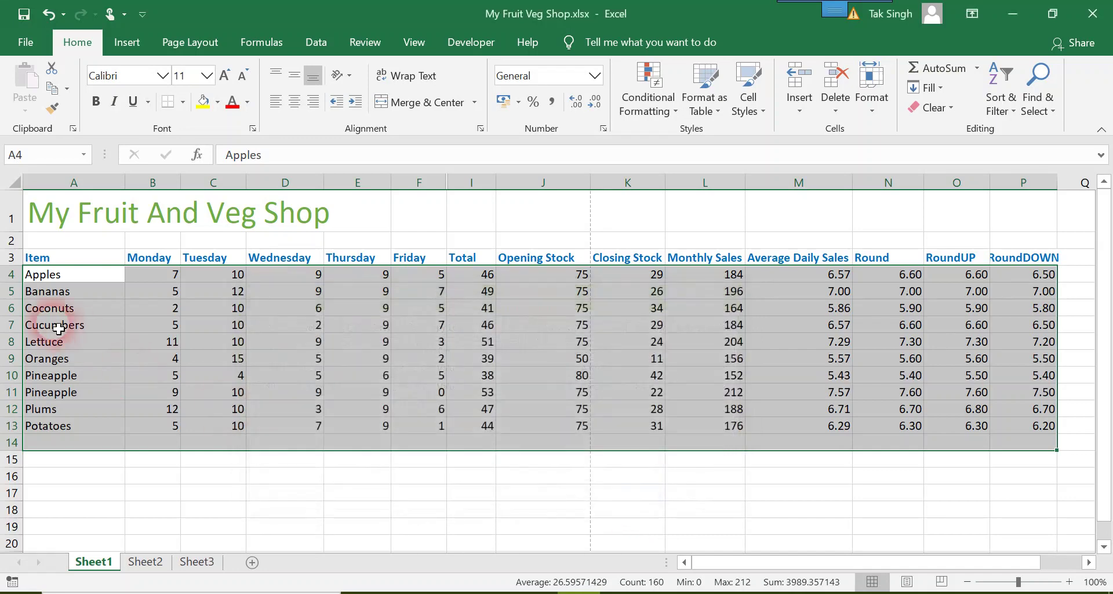
Step: Compare the Friday and Total values of the two Pineapple rows to check the new sort order
{"action": "left_click", "coordinate": [53, 375]}
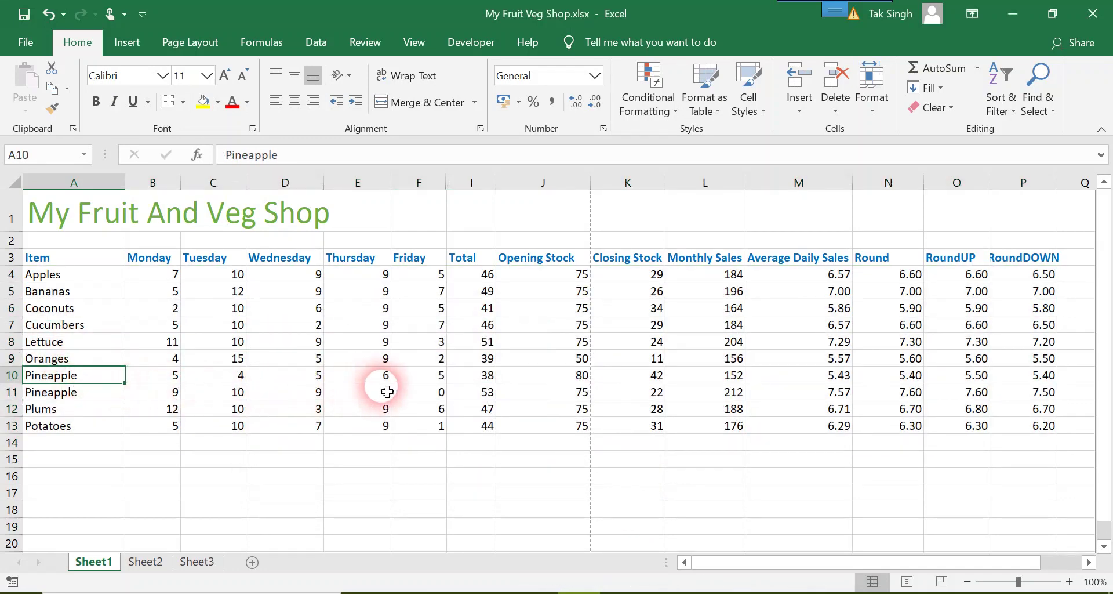
{"action": "left_click", "coordinate": [432, 374]}
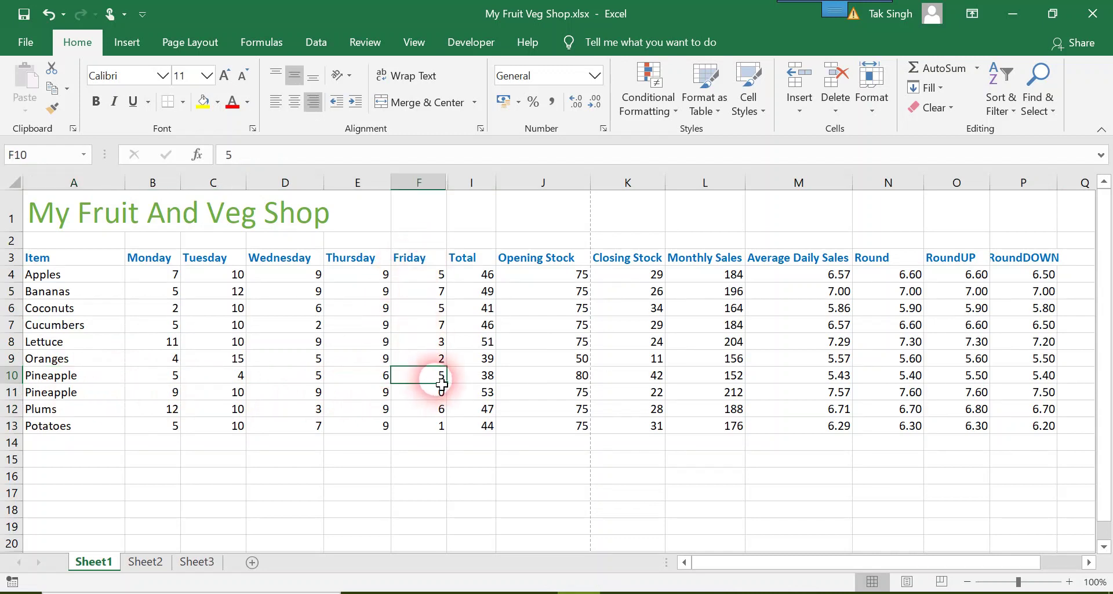
{"action": "left_click", "coordinate": [482, 377]}
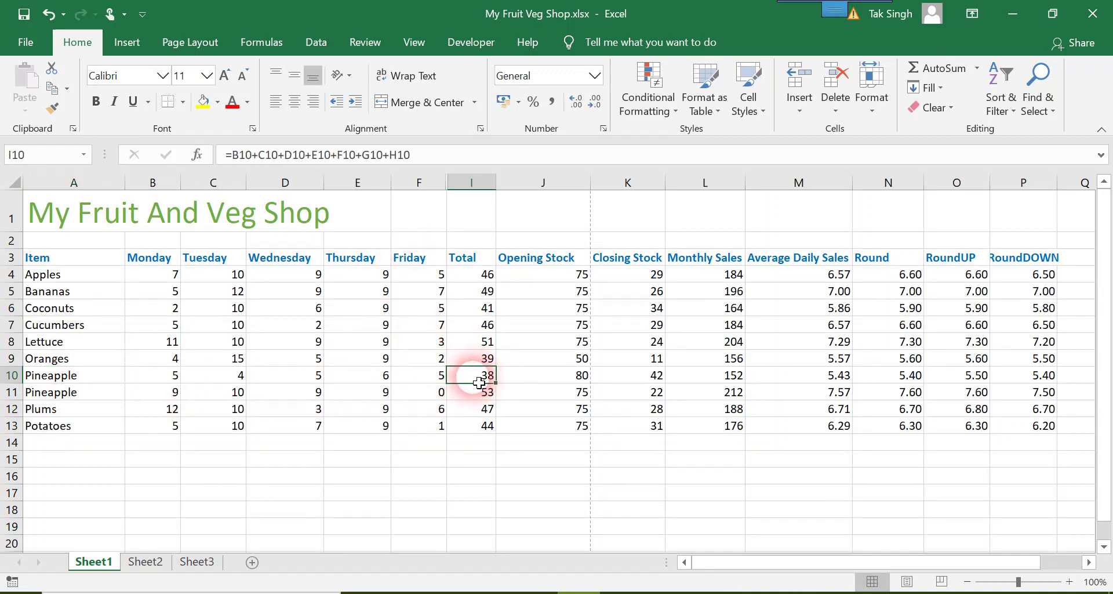
{"action": "left_click", "coordinate": [438, 382]}
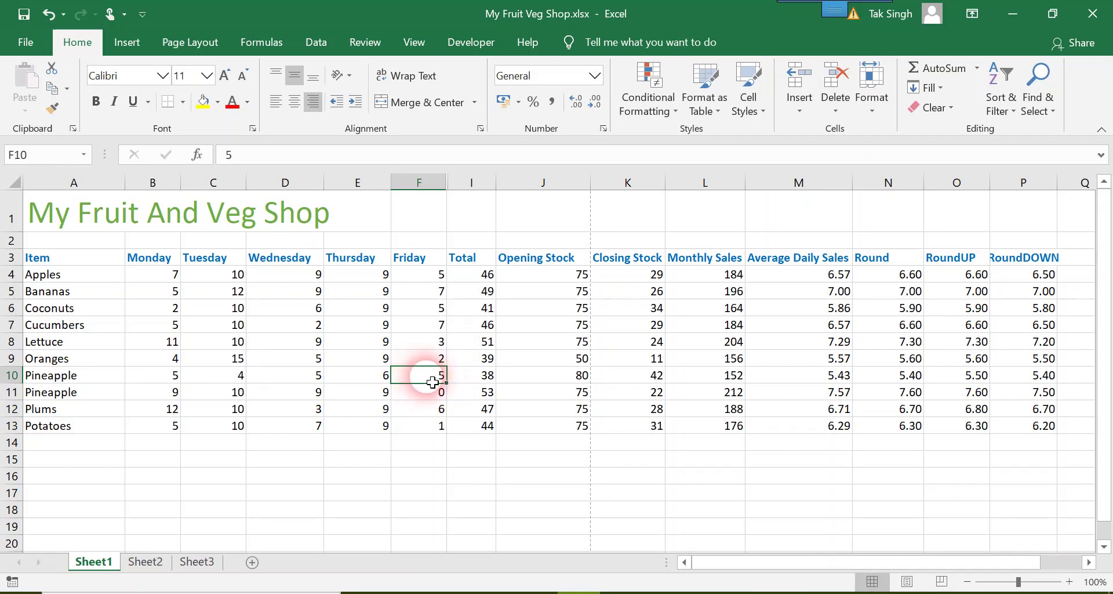
{"action": "left_click", "coordinate": [487, 385]}
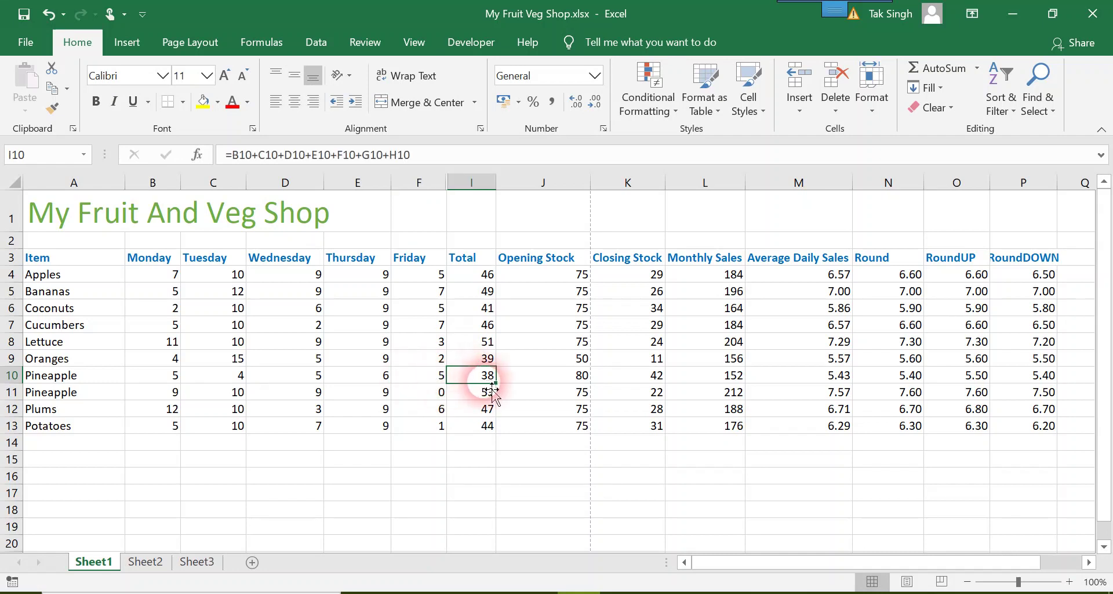
{"action": "left_click", "coordinate": [444, 380]}
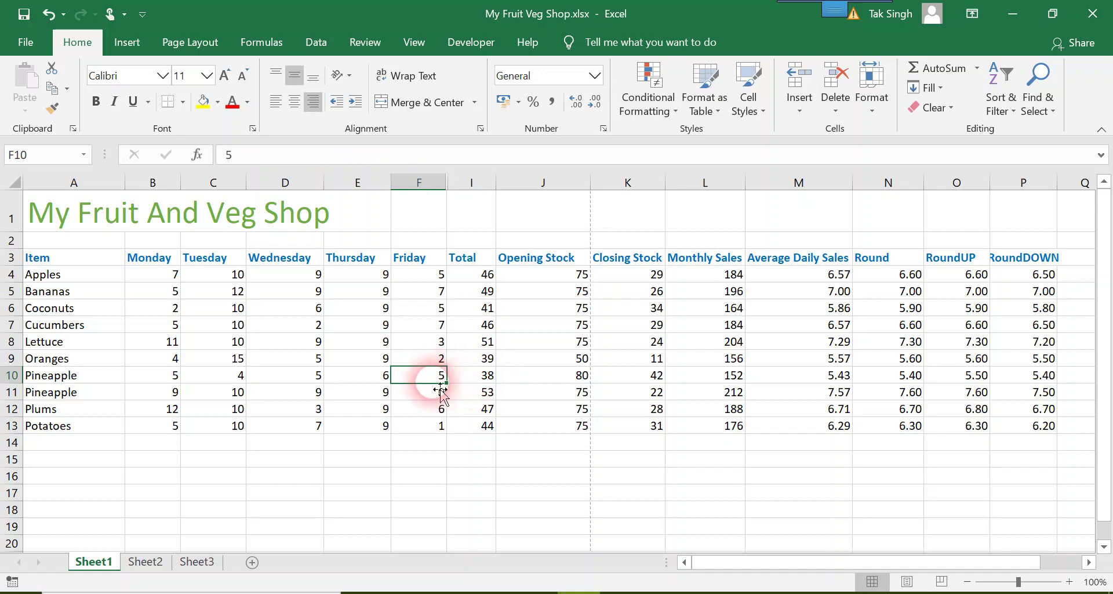